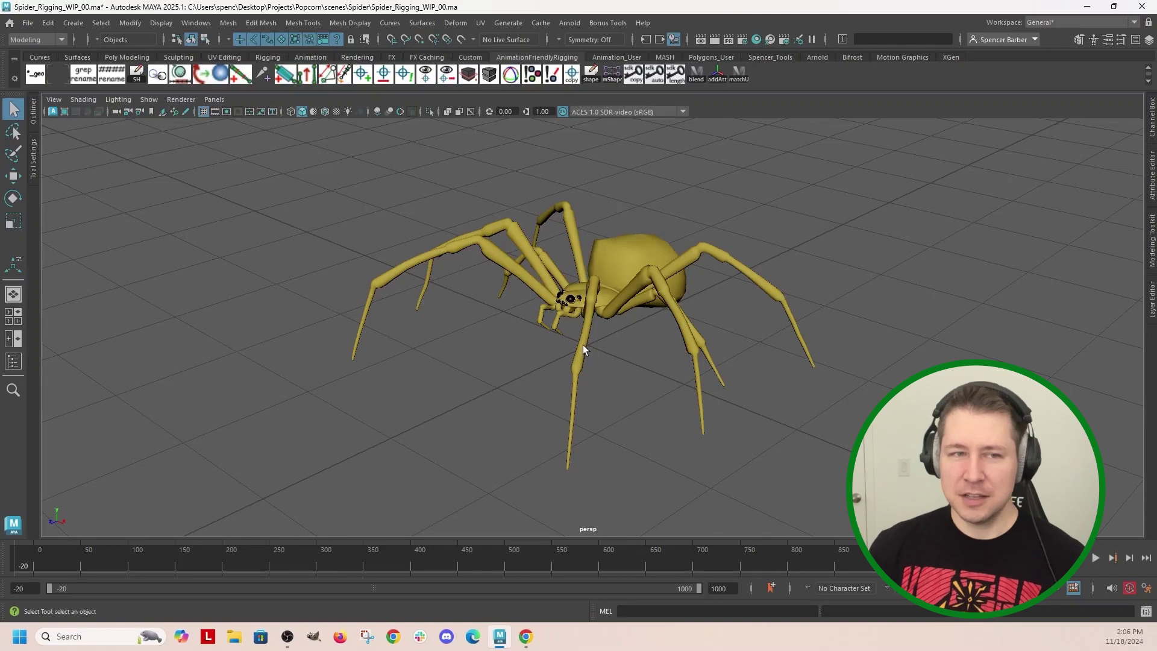
{"action": "mouse_move", "coordinate": [681, 377]}
{"action": "left_mouse_down", "text": "alt"}
{"action": "mouse_move", "coordinate": [526, 382]}
{"action": "mouse_move", "coordinate": [550, 398]}
{"action": "mouse_move", "coordinate": [542, 406]}
{"action": "mouse_move", "coordinate": [661, 380]}
{"action": "left_mouse_up", "text": "alt"}
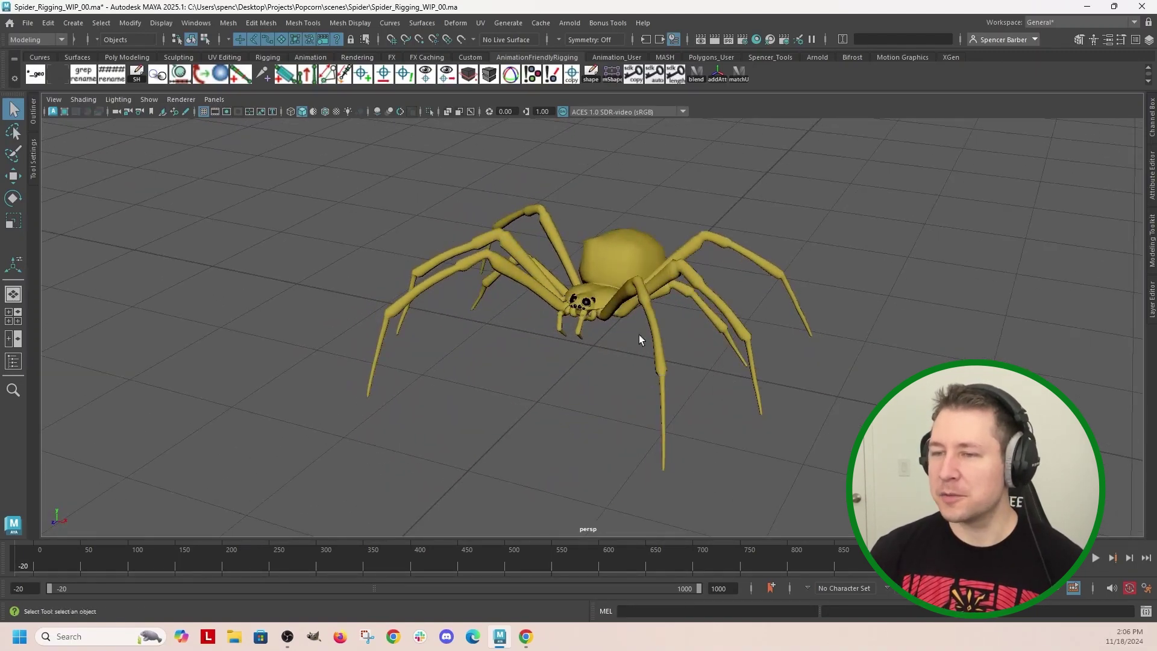
{"action": "left_click", "coordinate": [566, 355]}
{"action": "left_click_drag", "start_coordinate": [515, 341], "coordinate": [529, 370], "text": "alt"}
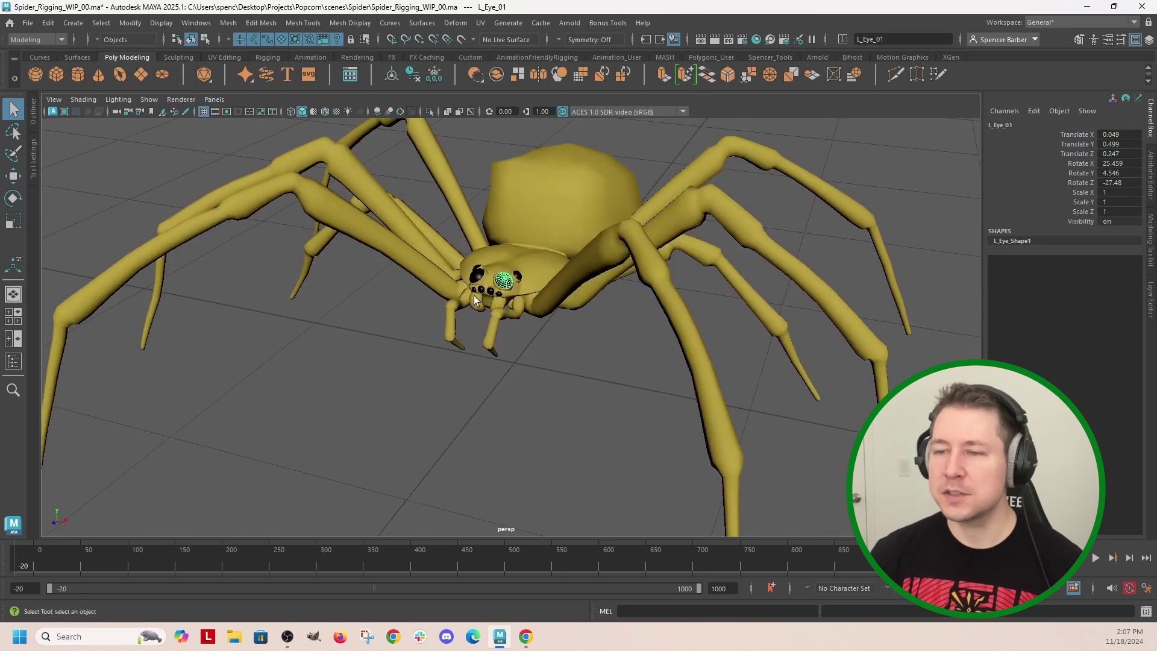
{"action": "left_click_drag", "start_coordinate": [470, 283], "coordinate": [519, 281], "text": "alt"}
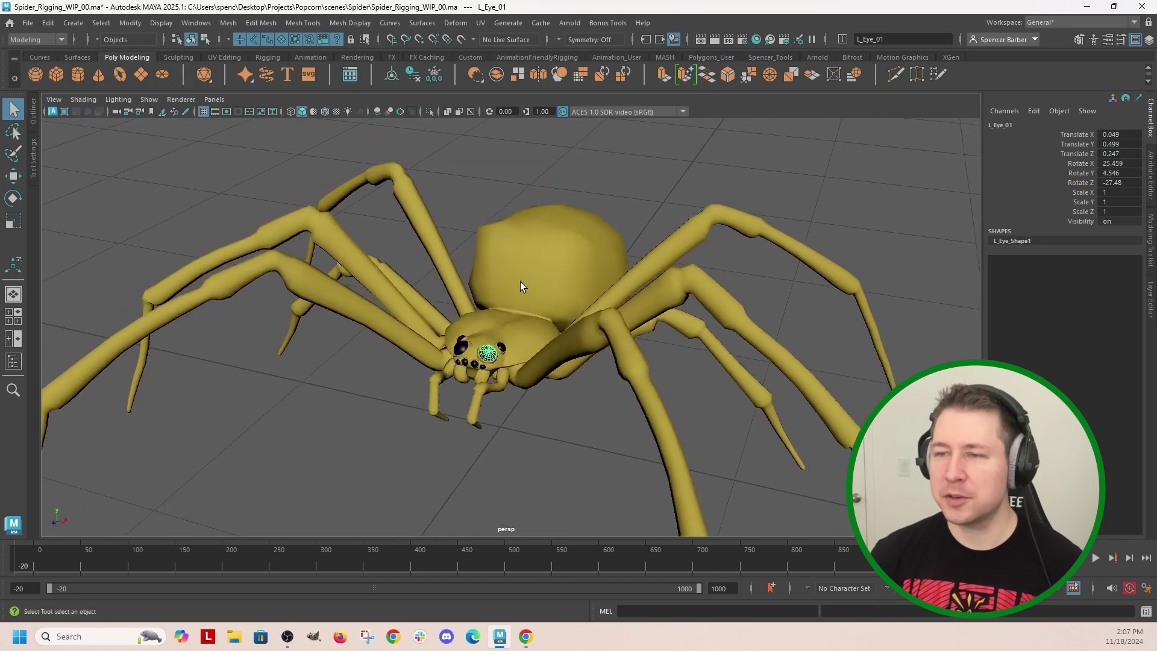
{"action": "left_click", "coordinate": [576, 154]}
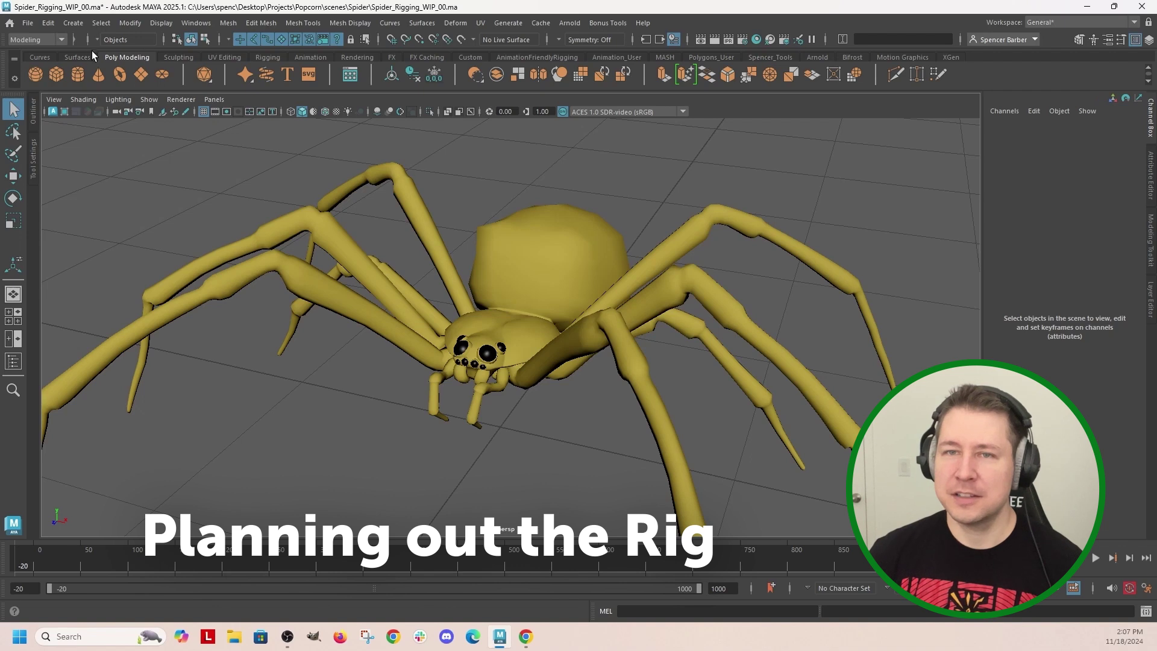
Step: Create a joint at the grid origin beneath the spider with the Joint Tool
{"action": "left_click", "coordinate": [56, 39]}
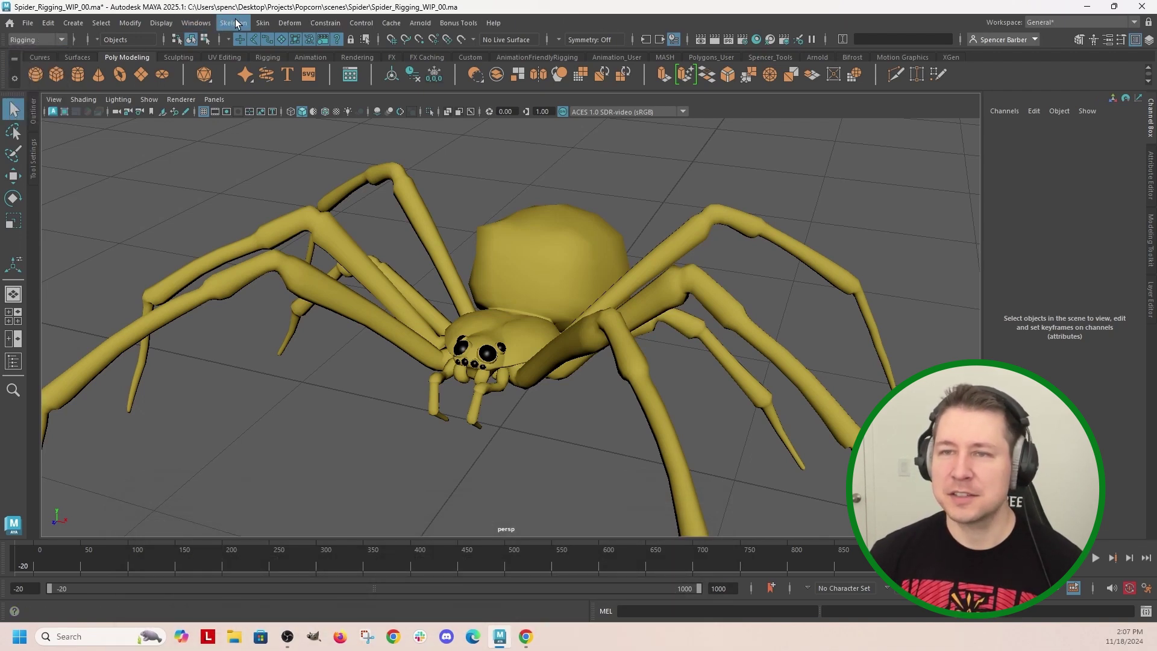
{"action": "left_click", "coordinate": [236, 23]}
{"action": "left_click", "coordinate": [281, 56]}
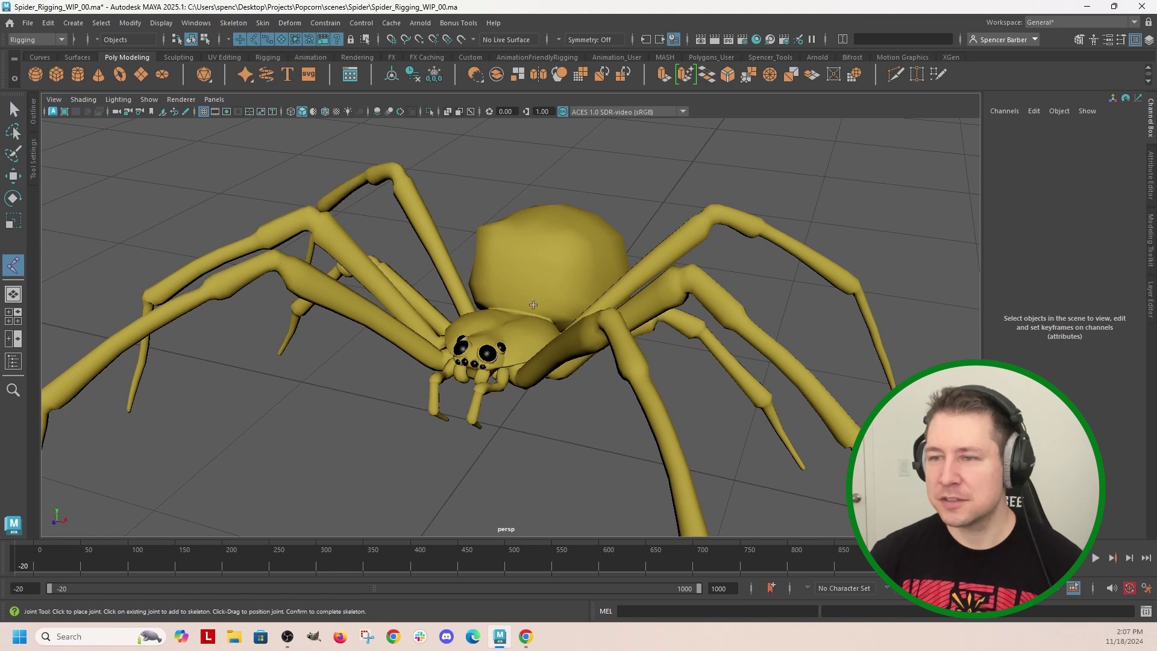
{"action": "left_click_drag", "start_coordinate": [446, 329], "coordinate": [562, 289], "text": "alt"}
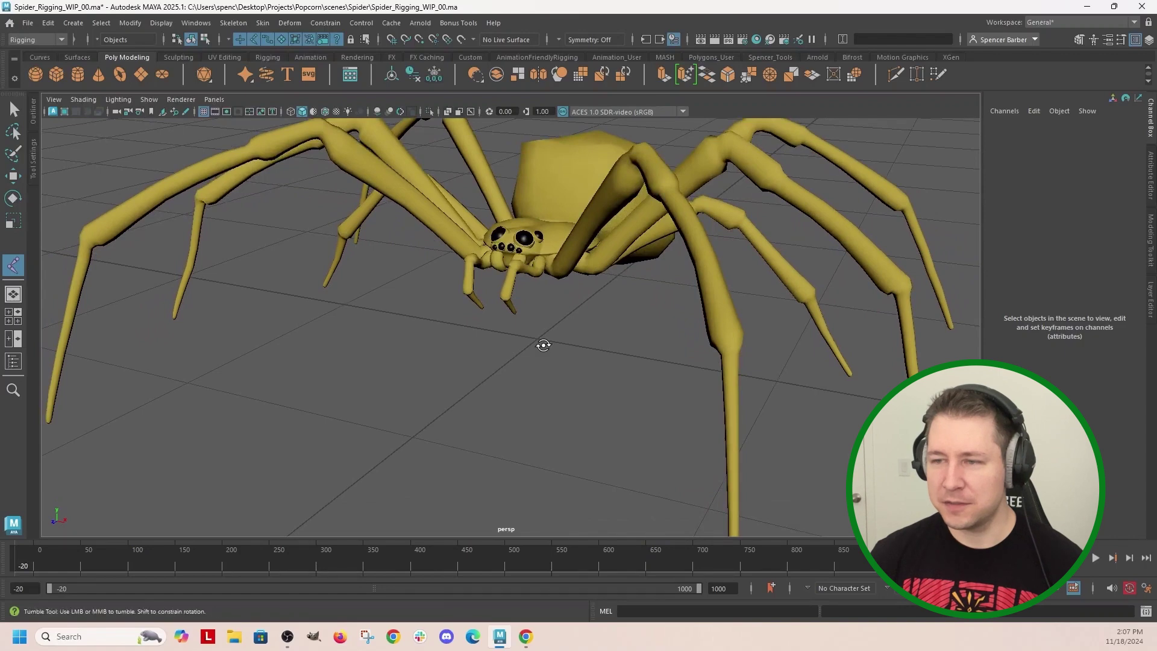
{"action": "left_click_drag", "start_coordinate": [543, 346], "coordinate": [538, 345], "text": "alt"}
{"action": "mouse_move", "coordinate": [590, 318]}
{"action": "left_mouse_down", "text": "alt"}
{"action": "mouse_move", "coordinate": [581, 336]}
{"action": "mouse_move", "coordinate": [521, 328]}
{"action": "mouse_move", "coordinate": [607, 328]}
{"action": "mouse_move", "coordinate": [597, 327]}
{"action": "left_mouse_up", "text": "alt"}
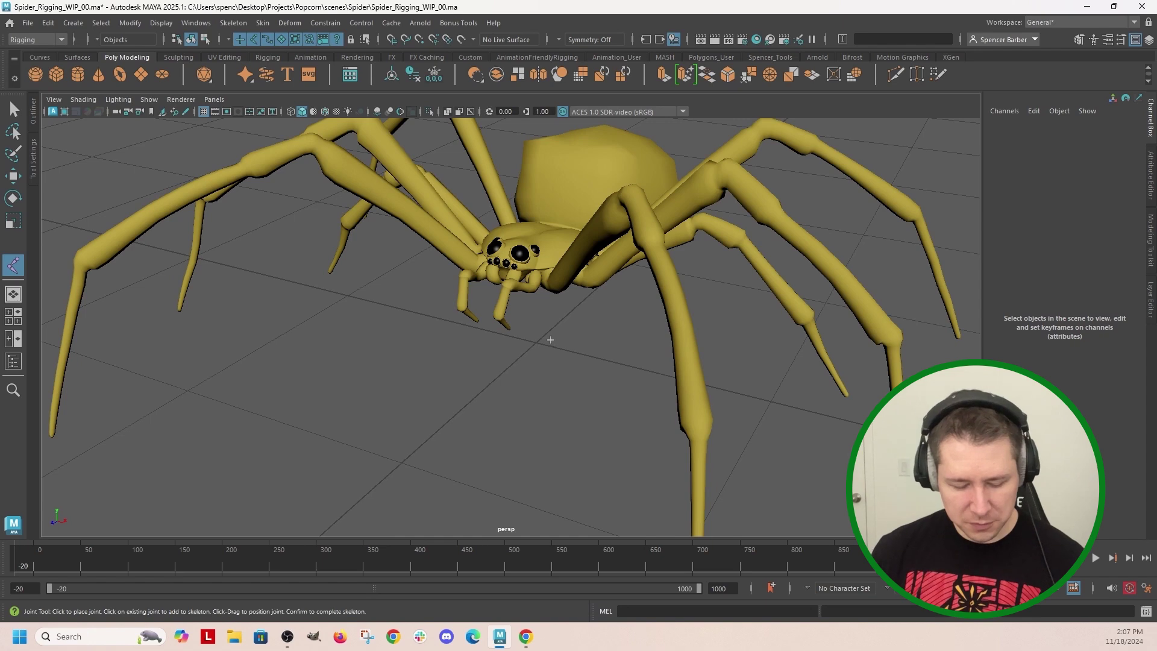
{"action": "left_click", "coordinate": [533, 346]}
{"action": "left_click_drag", "start_coordinate": [498, 449], "coordinate": [474, 423], "text": "alt"}
{"action": "left_click_drag", "start_coordinate": [576, 288], "coordinate": [507, 319], "text": "alt"}
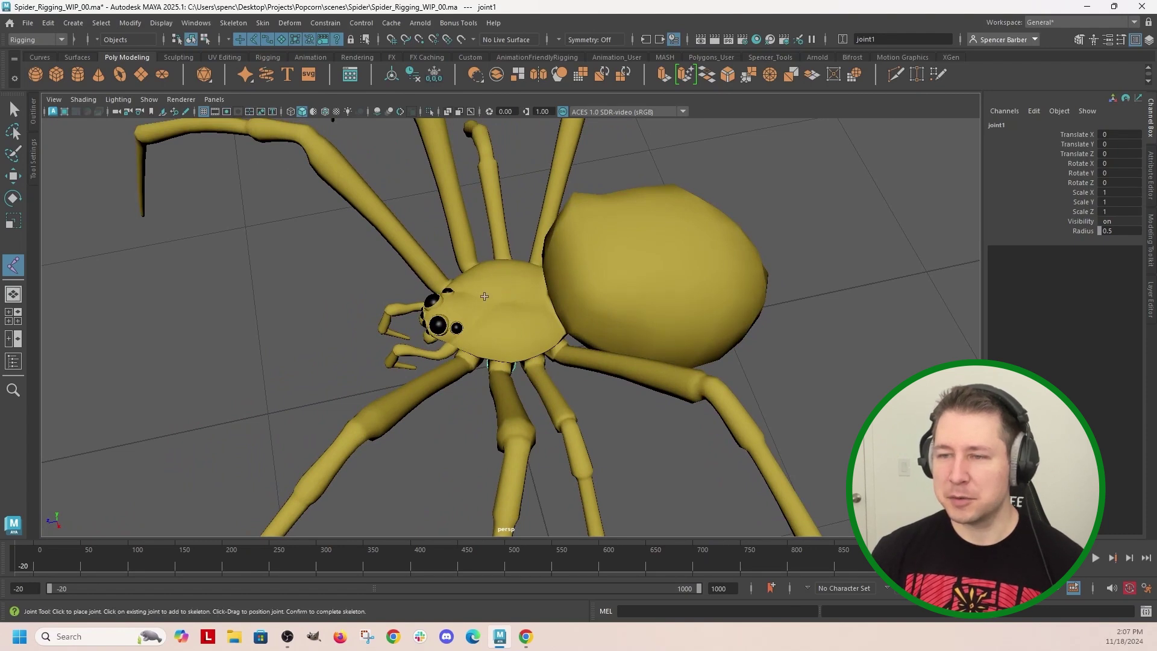
{"action": "scroll", "coordinate": [485, 296], "scroll_direction": "down", "scroll_amount": 3}
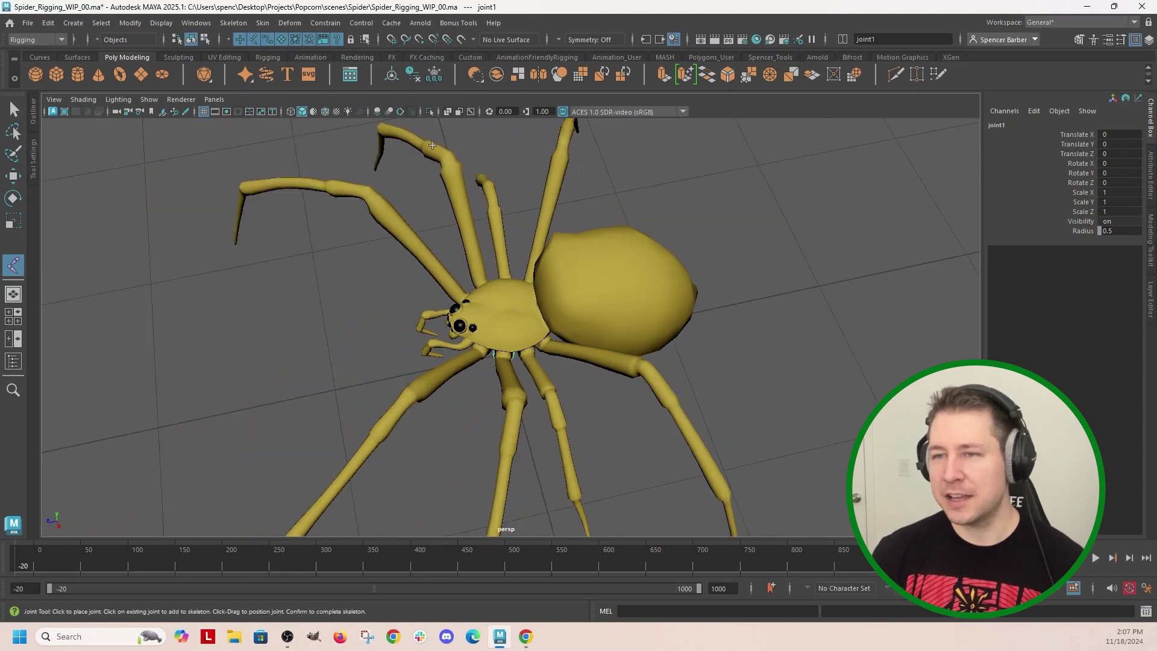
{"action": "left_click_drag", "start_coordinate": [457, 419], "coordinate": [530, 380], "text": "alt"}
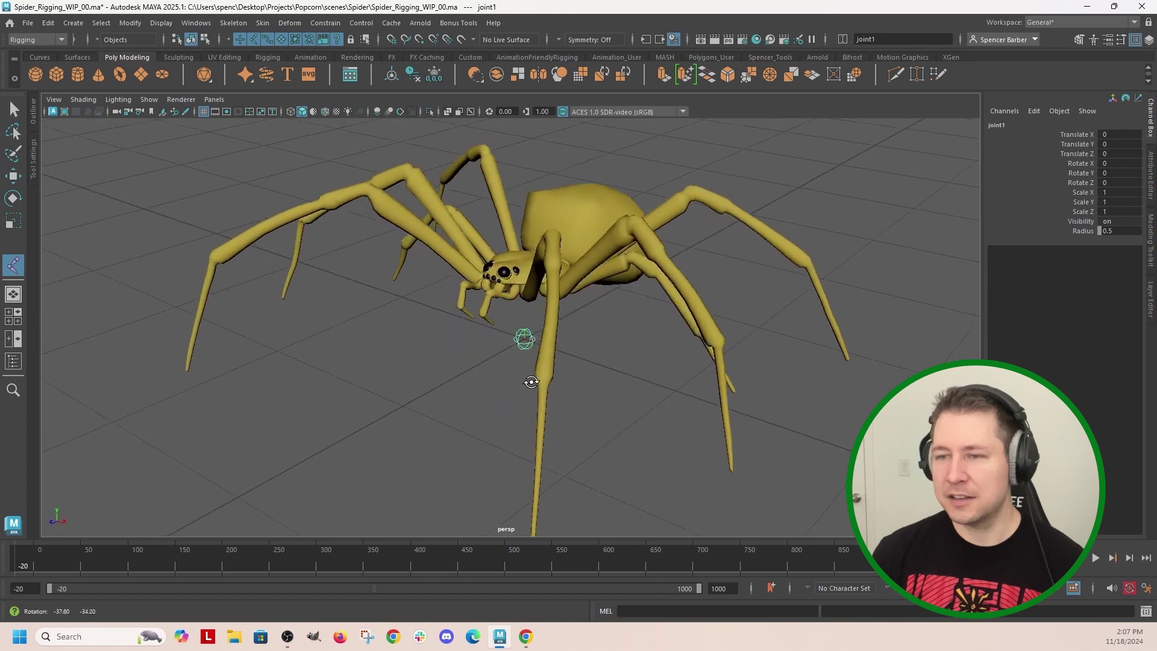
{"action": "scroll", "coordinate": [520, 349], "scroll_direction": "up", "scroll_amount": 4}
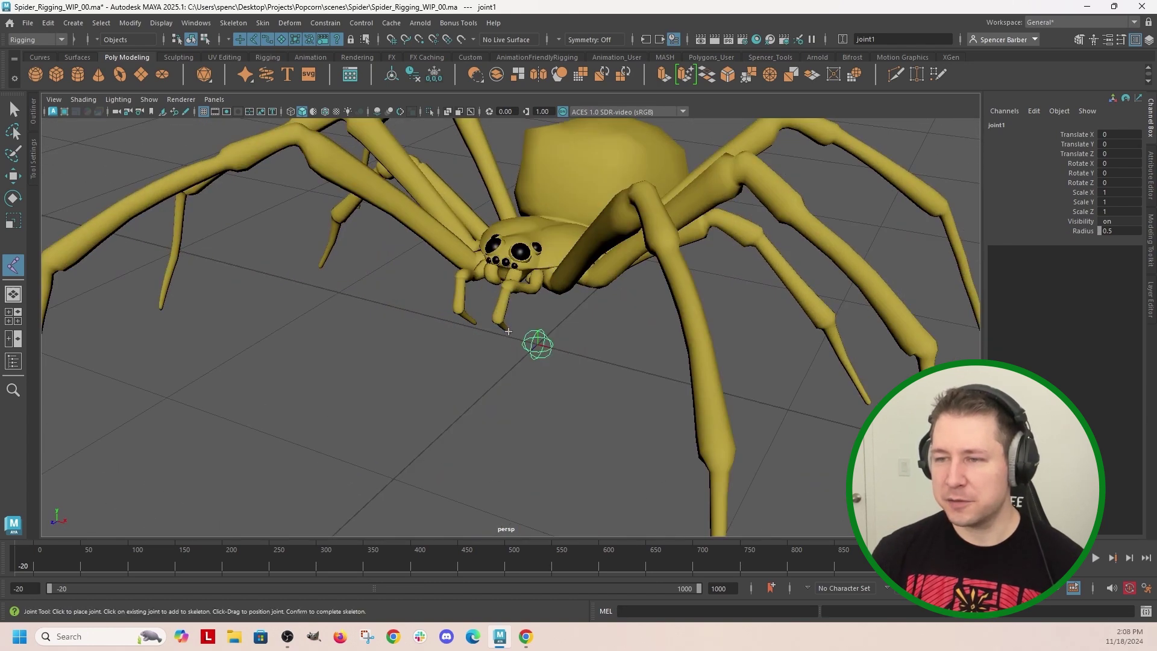
{"action": "left_click_drag", "start_coordinate": [562, 300], "coordinate": [494, 307], "text": "alt"}
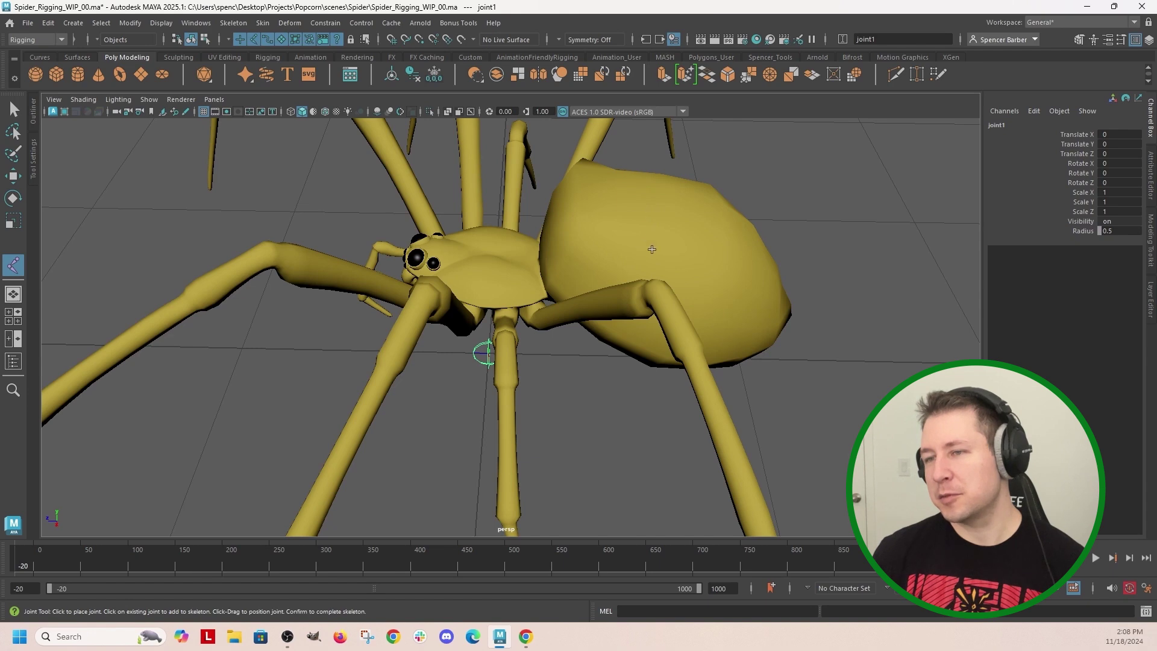
{"action": "left_click_drag", "start_coordinate": [476, 313], "coordinate": [529, 332], "text": "alt"}
Step: Create a cluster from faces on the top and underside of the spider's front body segment to mark its centre
{"action": "left_click", "coordinate": [527, 283]}
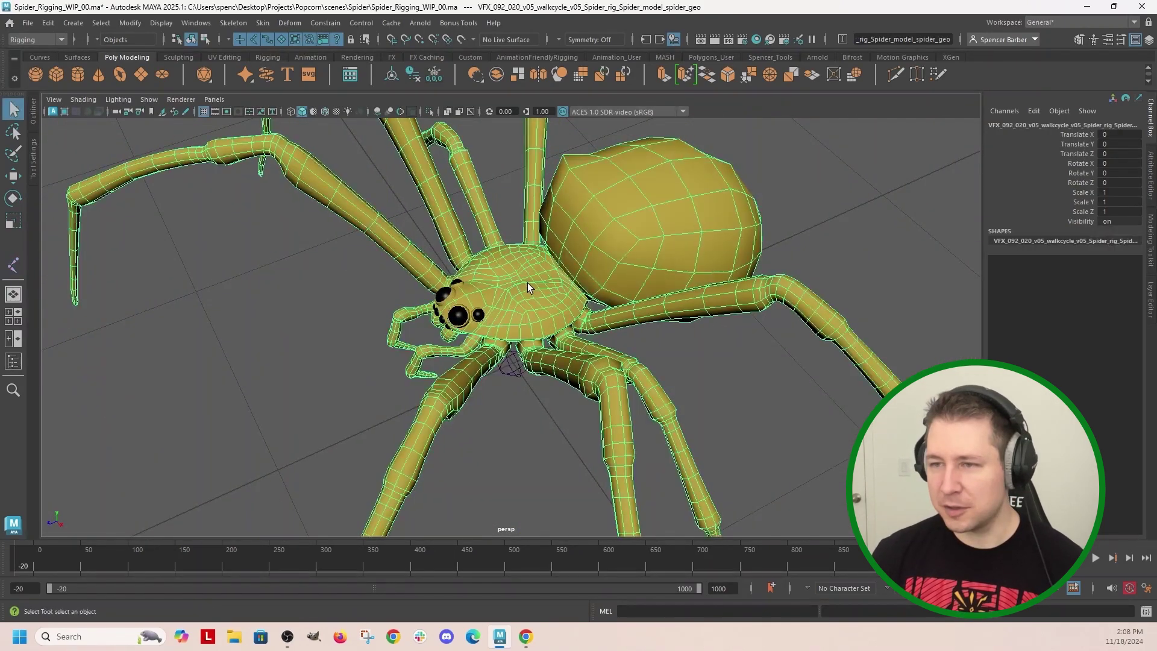
{"action": "left_click_drag", "start_coordinate": [526, 284], "coordinate": [482, 416], "text": "alt"}
{"action": "right_click_drag", "start_coordinate": [482, 416], "coordinate": [479, 443], "text": "alt"}
{"action": "right_click_drag", "start_coordinate": [491, 356], "coordinate": [491, 323]}
{"action": "left_click", "coordinate": [479, 332]}
{"action": "double_click", "coordinate": [480, 320], "text": "shift"}
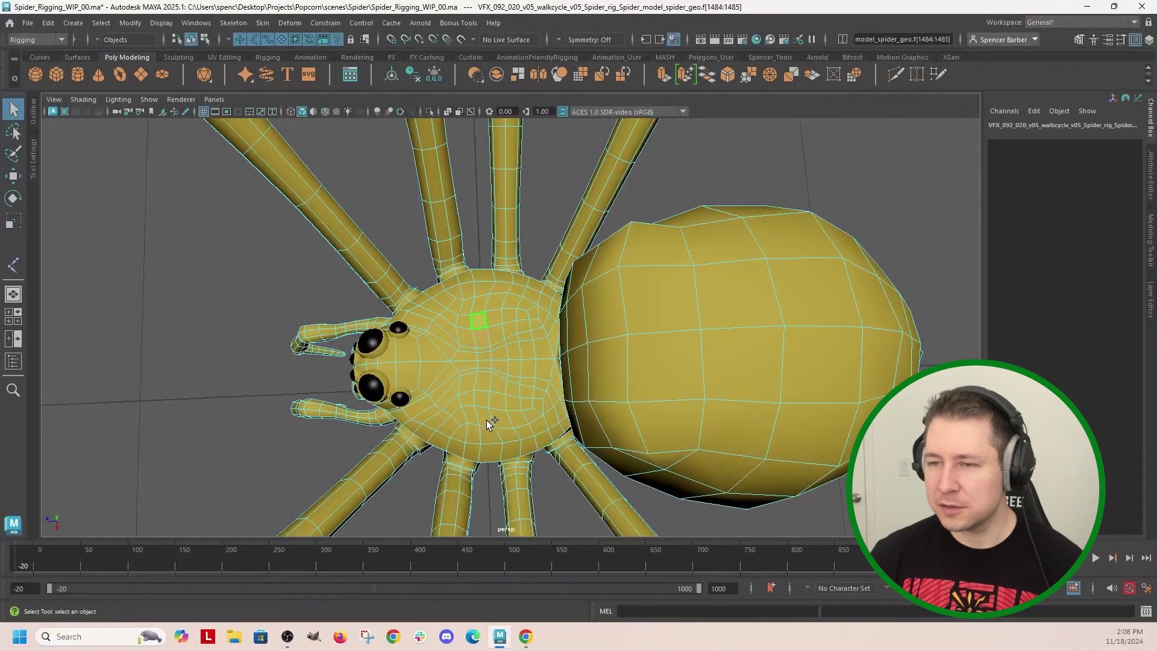
{"action": "left_click_drag", "start_coordinate": [504, 473], "coordinate": [518, 285], "text": "alt"}
{"action": "key", "text": "f"}
{"action": "scroll", "coordinate": [515, 321], "scroll_direction": "down", "scroll_amount": 3}
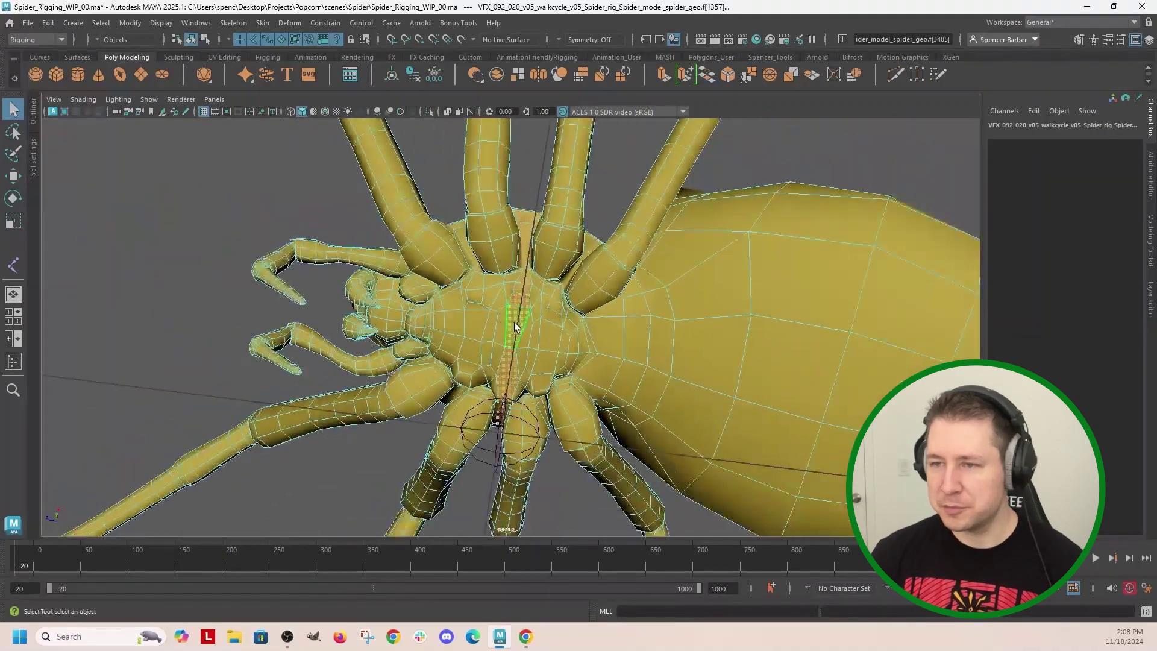
{"action": "left_click_drag", "start_coordinate": [524, 401], "coordinate": [582, 458], "text": "alt"}
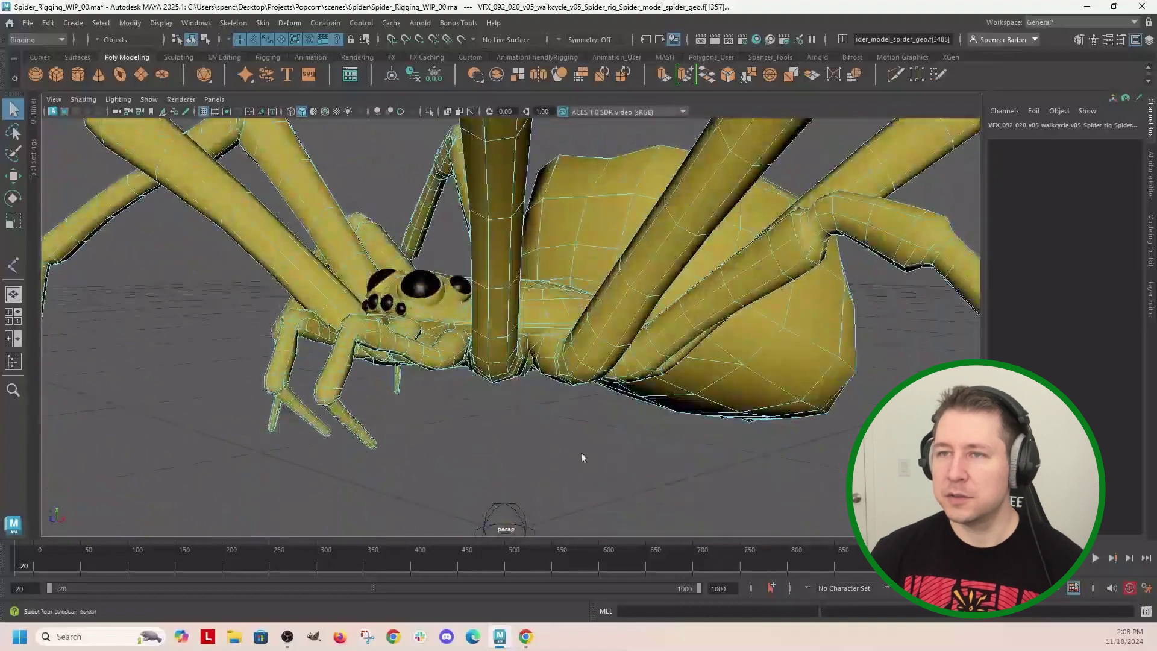
{"action": "left_click", "coordinate": [61, 42]}
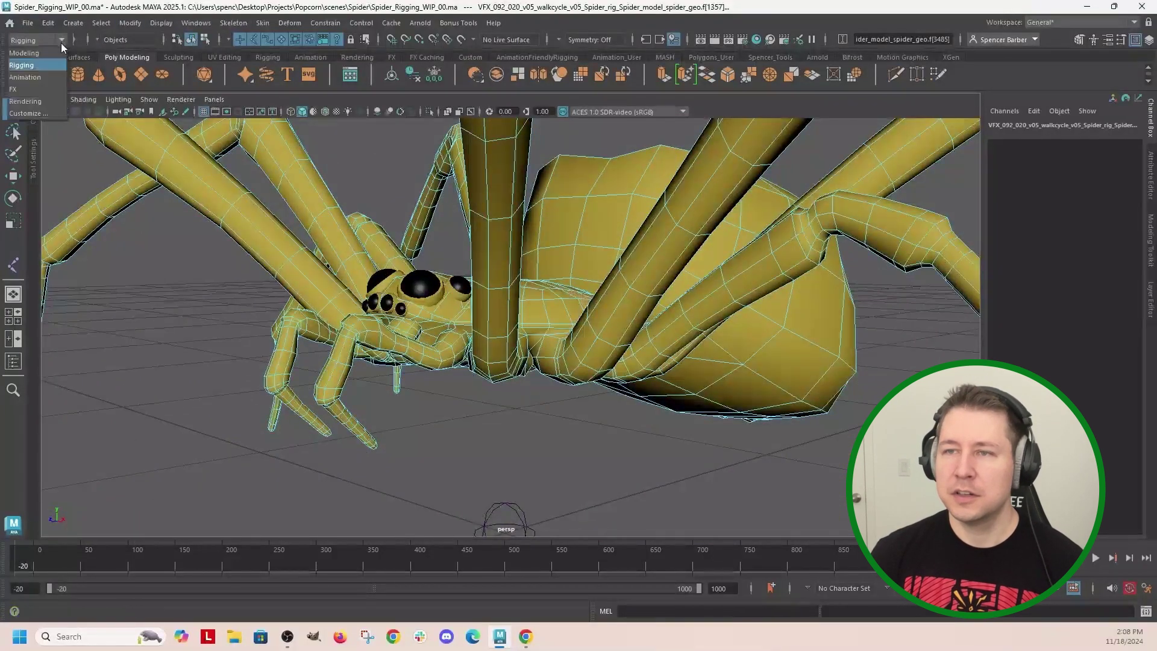
{"action": "left_click", "coordinate": [33, 49]}
{"action": "left_click", "coordinate": [456, 23]}
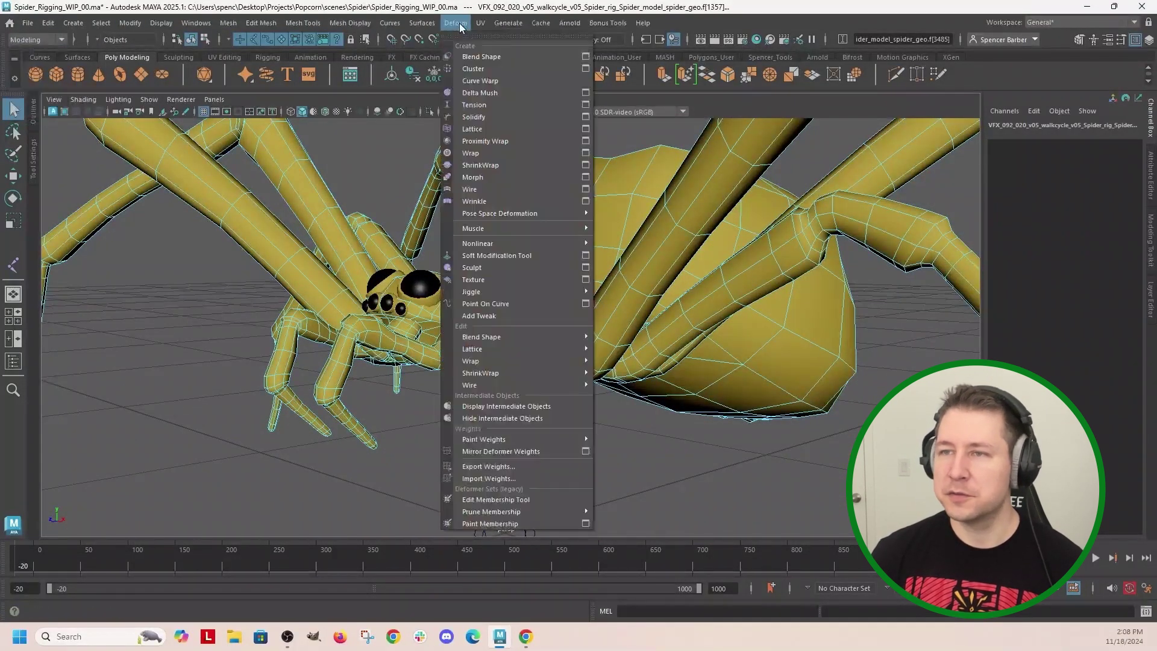
{"action": "left_click", "coordinate": [477, 70]}
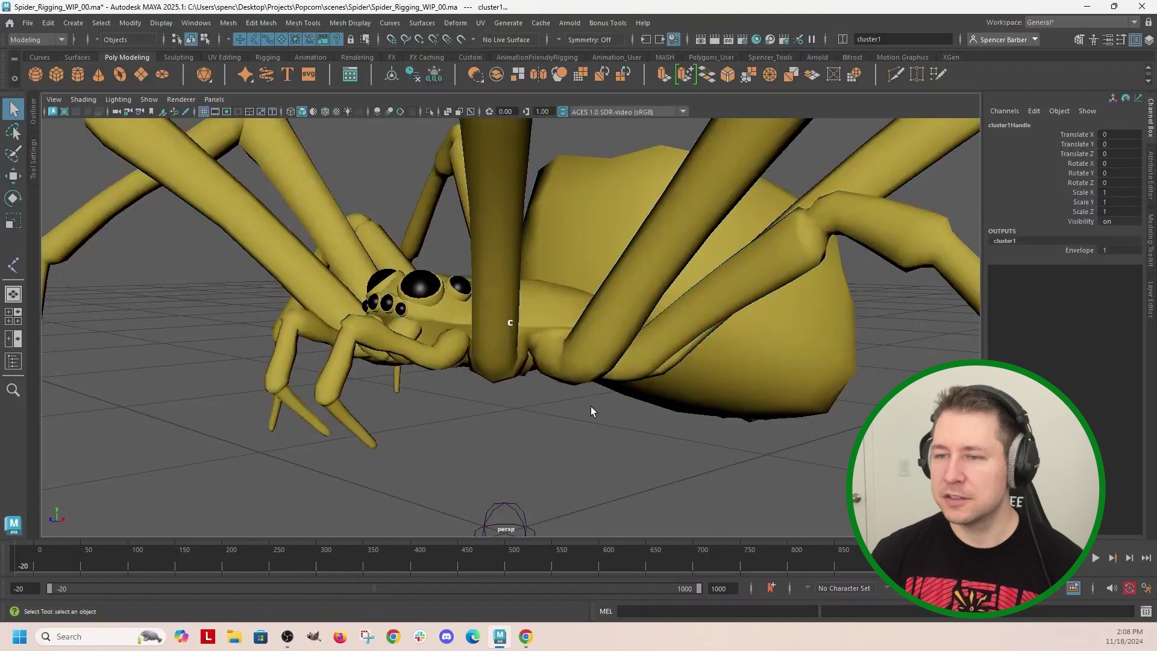
Step: Create a cluster from faces around the waist, where the front body segment meets the abdomen
{"action": "left_click_drag", "start_coordinate": [591, 406], "coordinate": [529, 506], "text": "alt"}
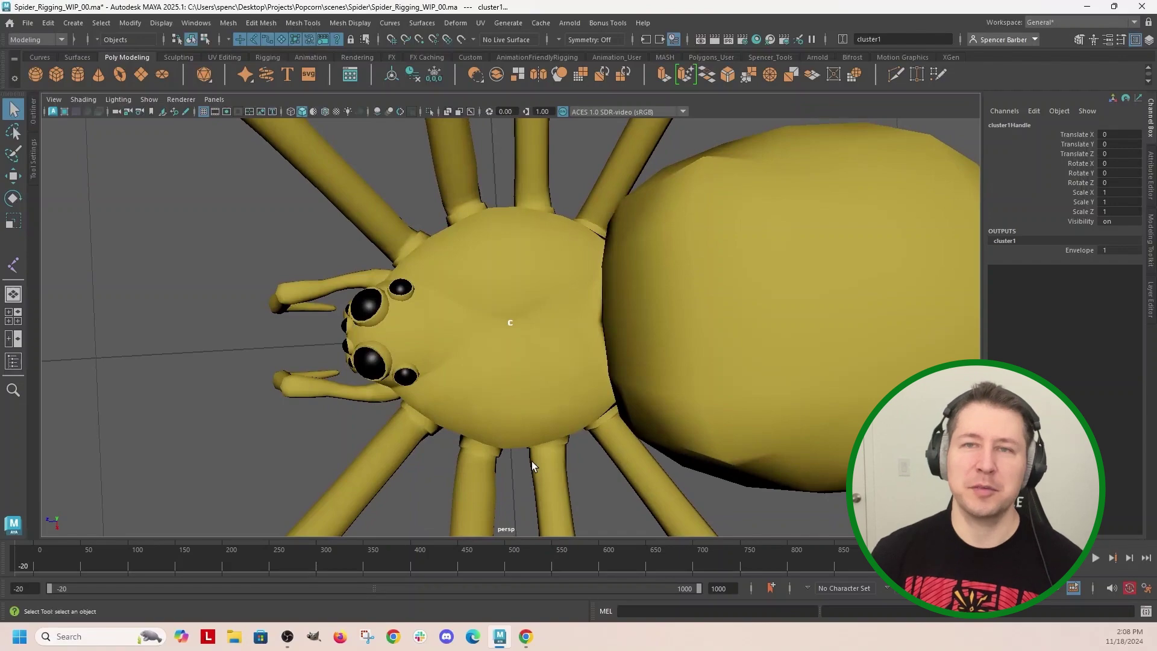
{"action": "left_click_drag", "start_coordinate": [526, 426], "coordinate": [553, 277], "text": "alt"}
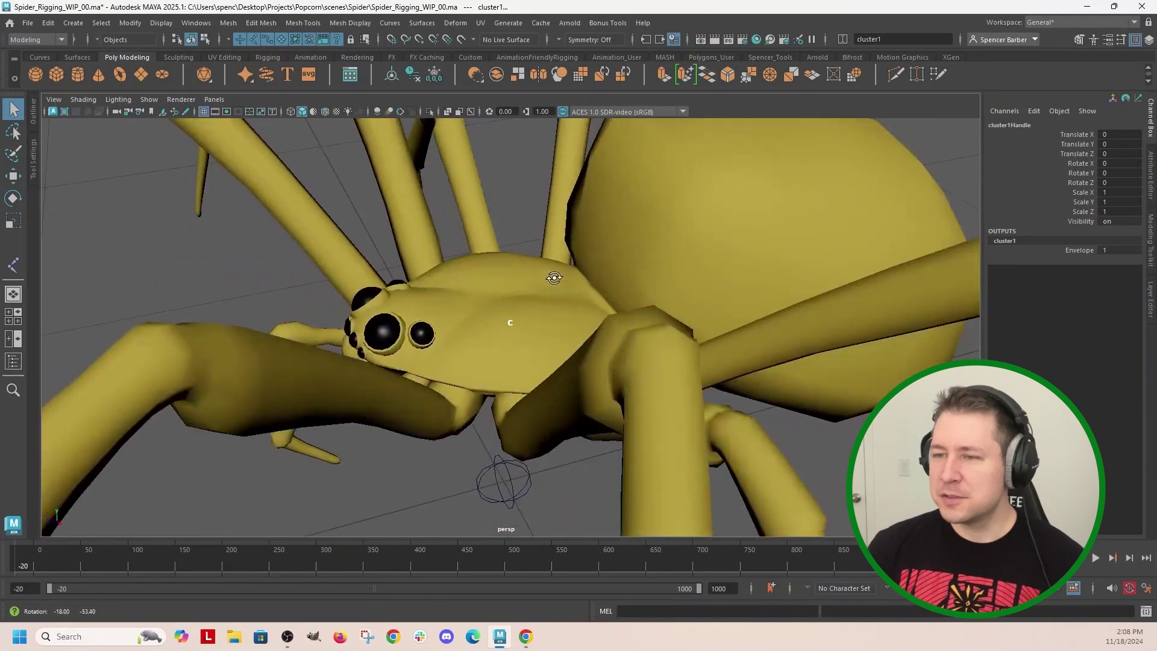
{"action": "left_click", "coordinate": [638, 276]}
{"action": "left_click_drag", "start_coordinate": [638, 275], "coordinate": [612, 221], "text": "alt"}
{"action": "right_click", "coordinate": [612, 220]}
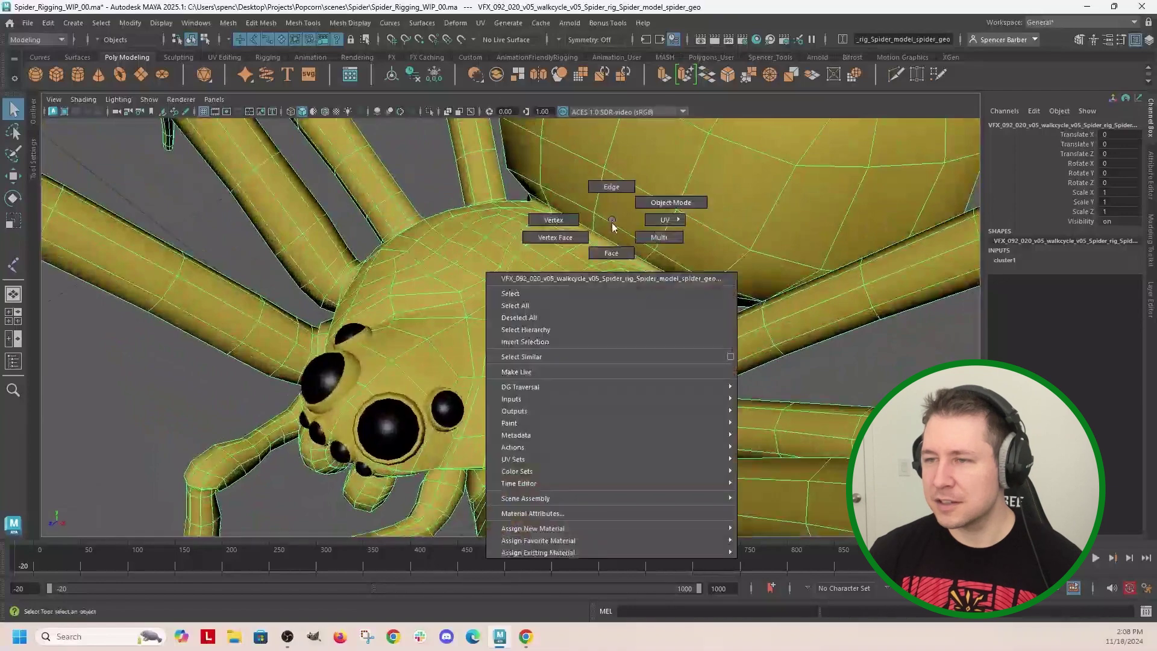
{"action": "left_click", "coordinate": [610, 255]}
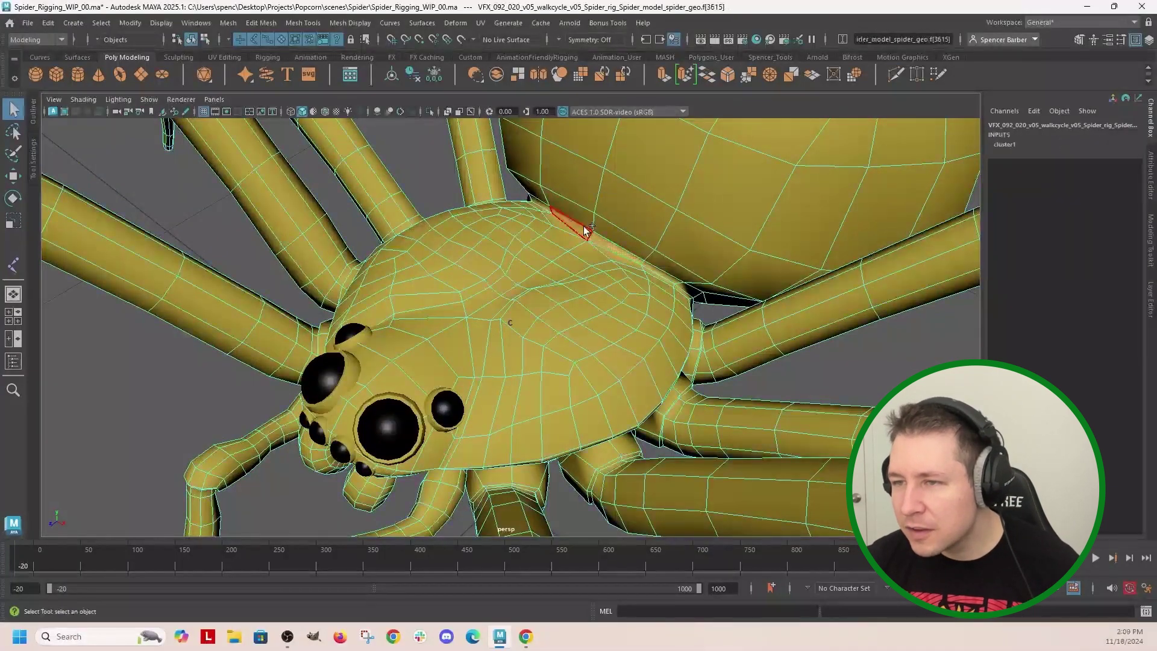
{"action": "left_click", "coordinate": [680, 306]}
{"action": "key", "text": "f"}
{"action": "left_click_drag", "start_coordinate": [681, 305], "coordinate": [252, 367], "text": "alt"}
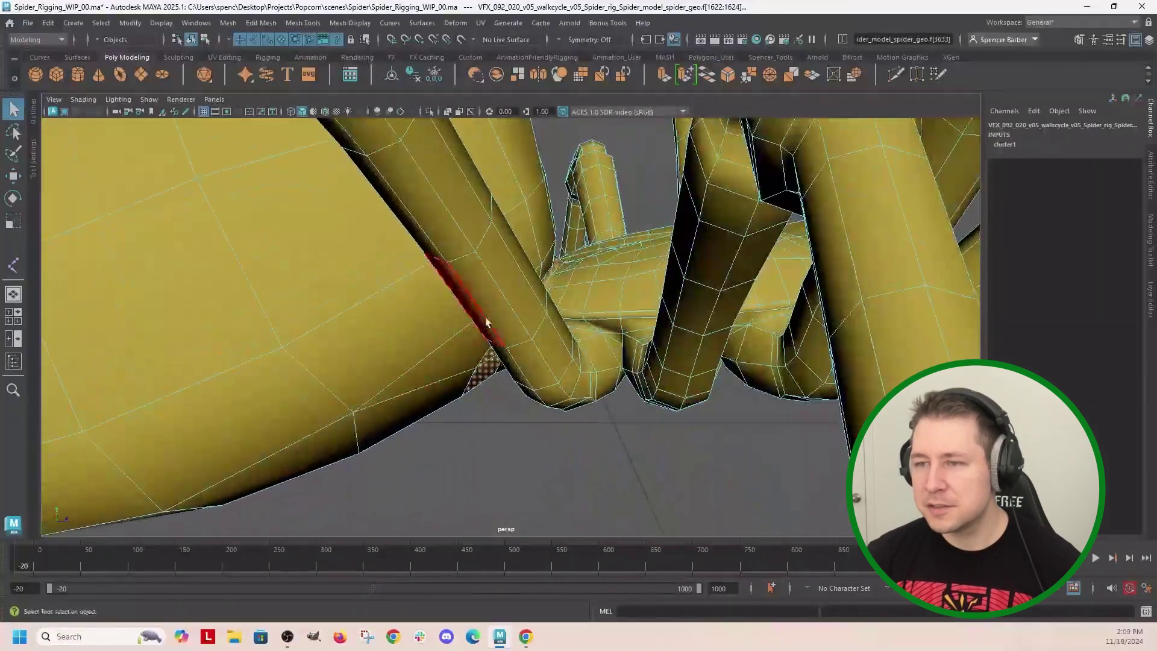
{"action": "scroll", "coordinate": [569, 340], "scroll_direction": "down", "scroll_amount": 3}
{"action": "left_click_drag", "start_coordinate": [516, 314], "coordinate": [539, 361], "text": "alt"}
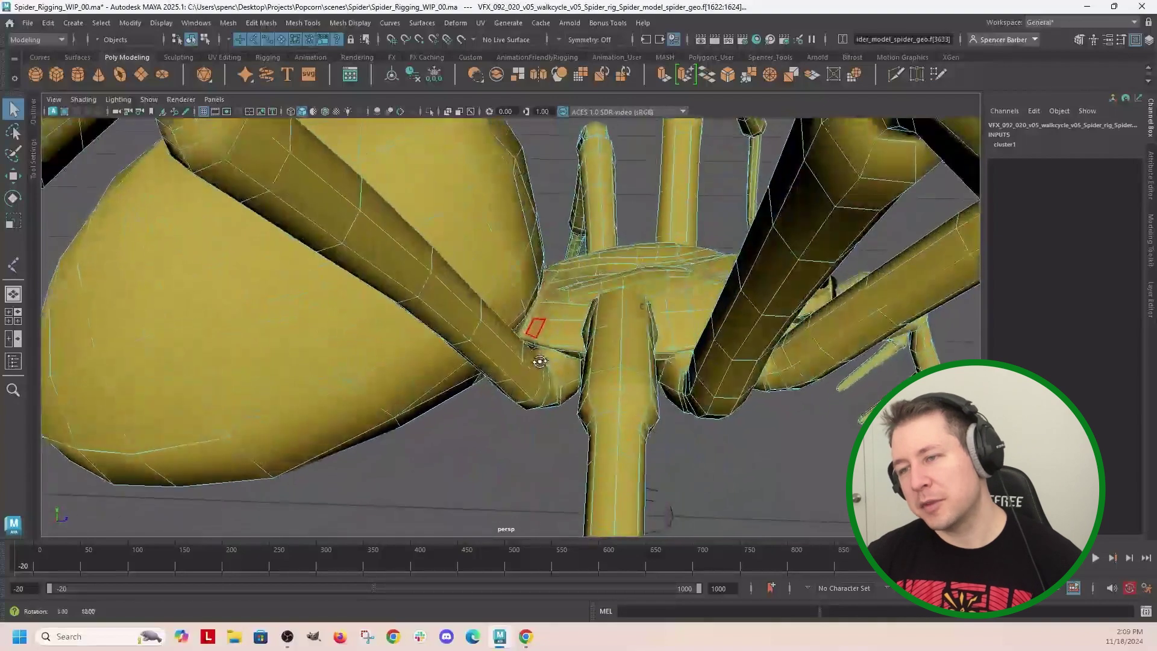
{"action": "left_click", "coordinate": [463, 24]}
{"action": "left_click", "coordinate": [489, 66]}
{"action": "left_click_drag", "start_coordinate": [503, 421], "coordinate": [1059, 401], "text": "alt"}
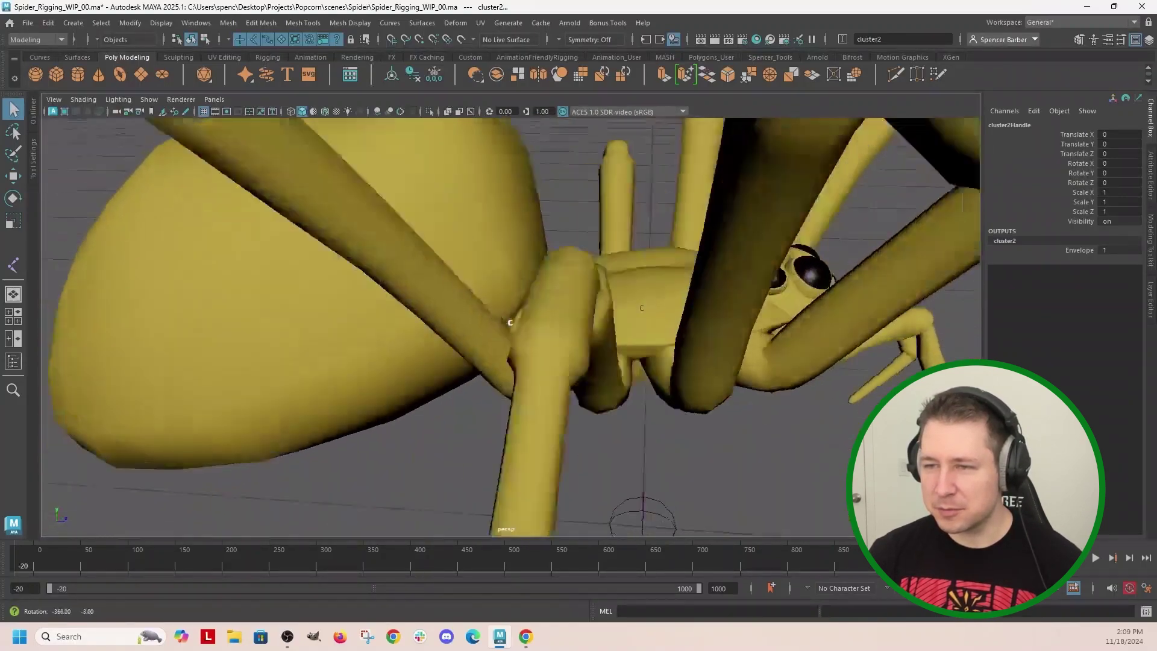
Step: Create a cluster from an edge loop at the base of the spider's left rear leg
{"action": "left_click_drag", "start_coordinate": [988, 422], "coordinate": [558, 231], "text": "alt"}
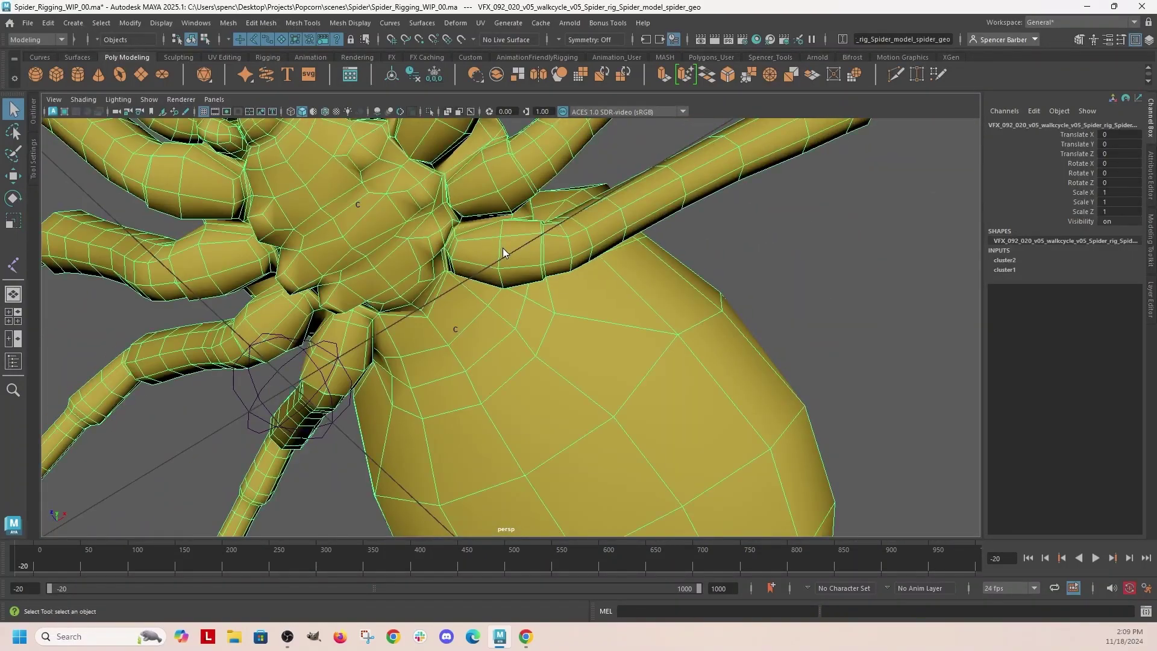
{"action": "right_click_drag", "start_coordinate": [502, 252], "coordinate": [507, 215]}
{"action": "double_click", "coordinate": [504, 244]}
{"action": "left_click_drag", "start_coordinate": [504, 243], "coordinate": [422, 229], "text": "alt"}
{"action": "left_click", "coordinate": [455, 23]}
{"action": "left_click", "coordinate": [461, 65]}
Step: Create a cluster from edges at the base of the spider's left third leg
{"action": "scroll", "coordinate": [482, 325], "scroll_direction": "down", "scroll_amount": 10}
{"action": "left_click_drag", "start_coordinate": [482, 338], "coordinate": [548, 291], "text": "alt"}
{"action": "scroll", "coordinate": [548, 292], "scroll_direction": "up", "scroll_amount": 7}
{"action": "left_click", "coordinate": [457, 209]}
{"action": "left_click_drag", "start_coordinate": [465, 187], "coordinate": [379, 323], "text": "alt"}
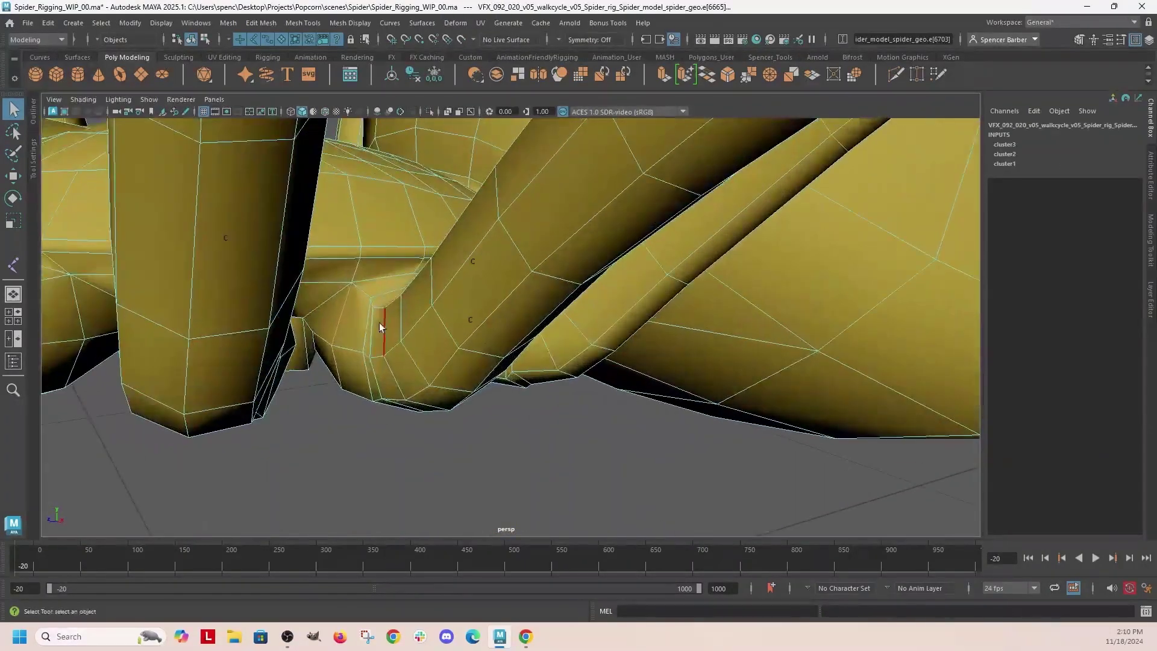
{"action": "left_click", "coordinate": [379, 323], "text": "shift"}
{"action": "left_click_drag", "start_coordinate": [482, 239], "coordinate": [322, 269], "text": "alt"}
{"action": "left_click", "coordinate": [323, 268], "text": "shift"}
{"action": "key", "text": "g"}
Step: Create a cluster from edges at the base of the spider's left second leg
{"action": "left_click_drag", "start_coordinate": [281, 317], "coordinate": [503, 211], "text": "alt"}
{"action": "scroll", "coordinate": [522, 353], "scroll_direction": "down", "scroll_amount": 4}
{"action": "left_click", "coordinate": [522, 356]}
{"action": "right_click_drag", "start_coordinate": [501, 197], "coordinate": [511, 156]}
{"action": "left_click", "coordinate": [506, 243]}
{"action": "left_click_drag", "start_coordinate": [504, 245], "coordinate": [653, 314], "text": "alt"}
{"action": "left_click", "coordinate": [389, 239], "text": "shift"}
{"action": "key", "text": "g"}
Step: Create a cluster from edges at the base of the spider's left front leg
{"action": "scroll", "coordinate": [620, 328], "scroll_direction": "down", "scroll_amount": 3}
{"action": "left_click", "coordinate": [621, 328]}
{"action": "right_click_drag", "start_coordinate": [653, 316], "coordinate": [656, 281]}
{"action": "double_click", "coordinate": [657, 281]}
{"action": "left_click_drag", "start_coordinate": [615, 232], "coordinate": [651, 276], "text": "alt"}
{"action": "left_click_drag", "start_coordinate": [561, 268], "coordinate": [627, 299], "text": "alt"}
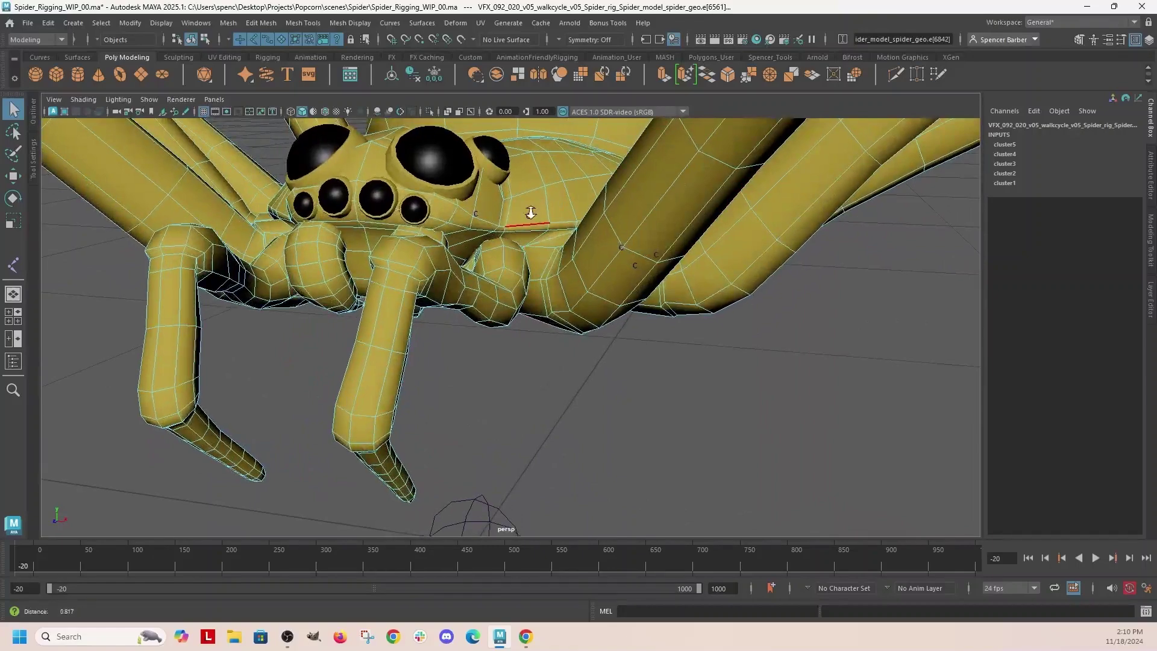
{"action": "right_click_drag", "start_coordinate": [530, 212], "coordinate": [524, 301], "text": "alt"}
{"action": "left_click", "coordinate": [513, 449], "text": "shift"}
{"action": "key", "text": "g"}
Step: Create a cluster at the upper knee bend of the spider's left rear leg
{"action": "scroll", "coordinate": [560, 457], "scroll_direction": "down", "scroll_amount": 5}
{"action": "left_click_drag", "start_coordinate": [561, 456], "coordinate": [589, 461], "text": "alt"}
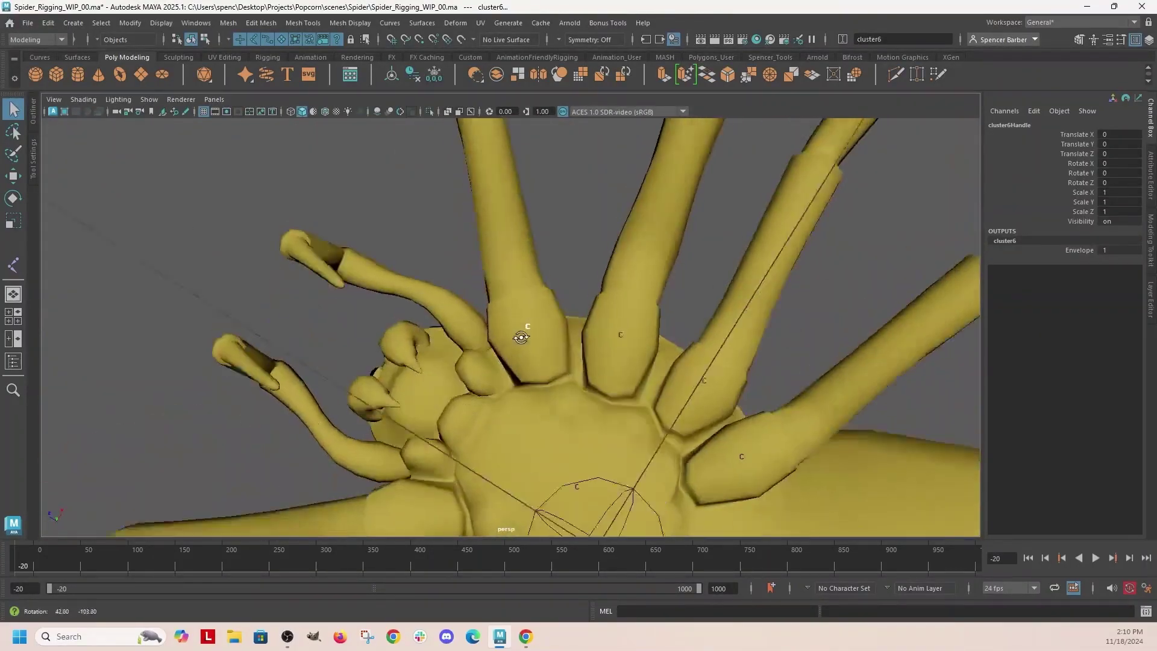
{"action": "scroll", "coordinate": [700, 327], "scroll_direction": "down", "scroll_amount": 5}
{"action": "left_click_drag", "start_coordinate": [700, 327], "coordinate": [463, 284], "text": "alt"}
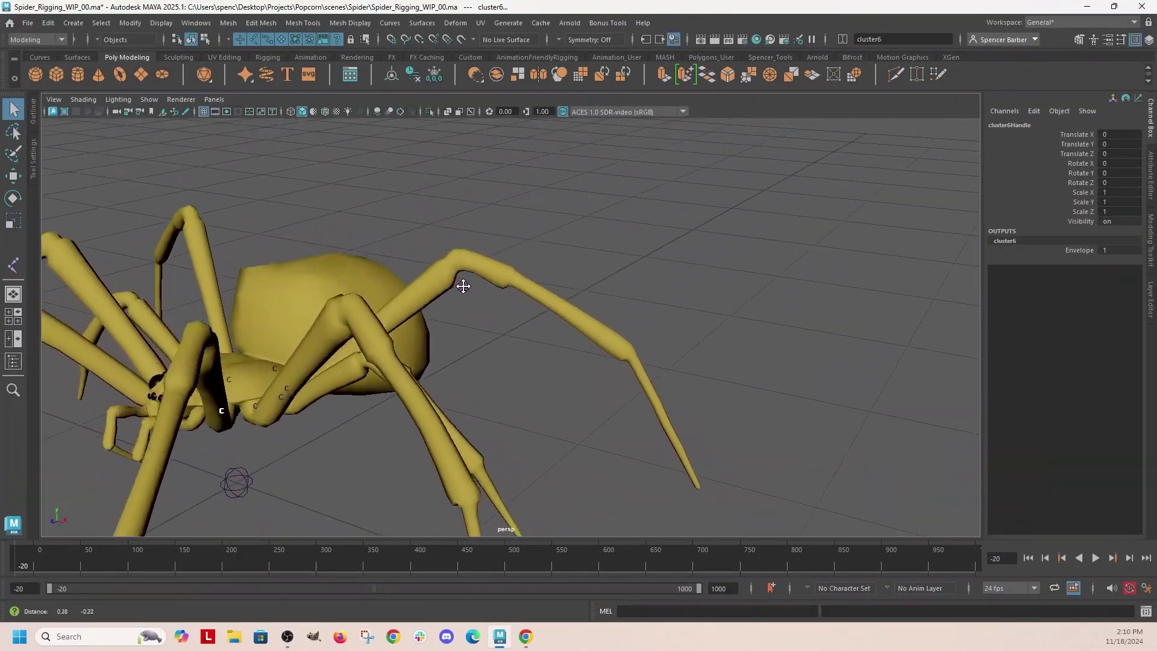
{"action": "middle_click_drag", "start_coordinate": [462, 284], "coordinate": [517, 327], "text": "alt"}
{"action": "scroll", "coordinate": [519, 262], "scroll_direction": "up", "scroll_amount": 5}
{"action": "left_click", "coordinate": [530, 277]}
{"action": "key", "text": "g"}
Step: Create a cluster from the ring of faces at the lower bend of the left rear leg
{"action": "middle_click_drag", "start_coordinate": [660, 399], "coordinate": [500, 198], "text": "alt"}
{"action": "scroll", "coordinate": [515, 290], "scroll_direction": "up", "scroll_amount": 3}
{"action": "left_click", "coordinate": [500, 198]}
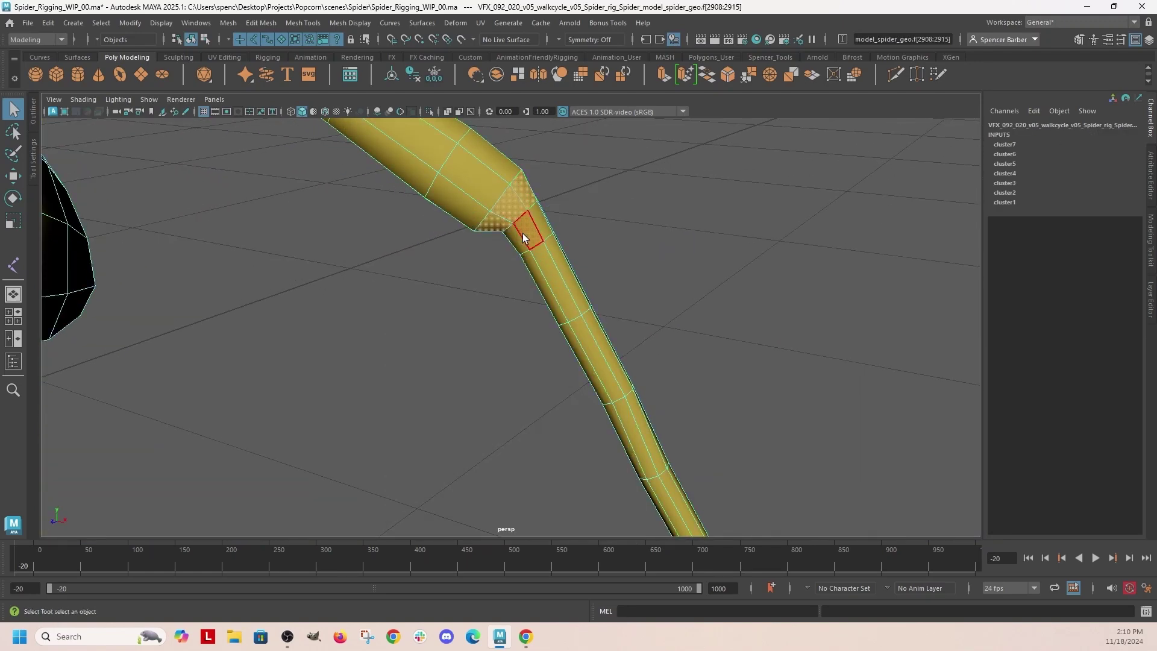
{"action": "key", "text": "g"}
Step: Create a cluster from the vertices at the tip of the left rear leg
{"action": "scroll", "coordinate": [531, 289], "scroll_direction": "down", "scroll_amount": 5}
{"action": "middle_click_drag", "start_coordinate": [542, 387], "coordinate": [426, 304], "text": "alt"}
{"action": "scroll", "coordinate": [422, 425], "scroll_direction": "up", "scroll_amount": 5}
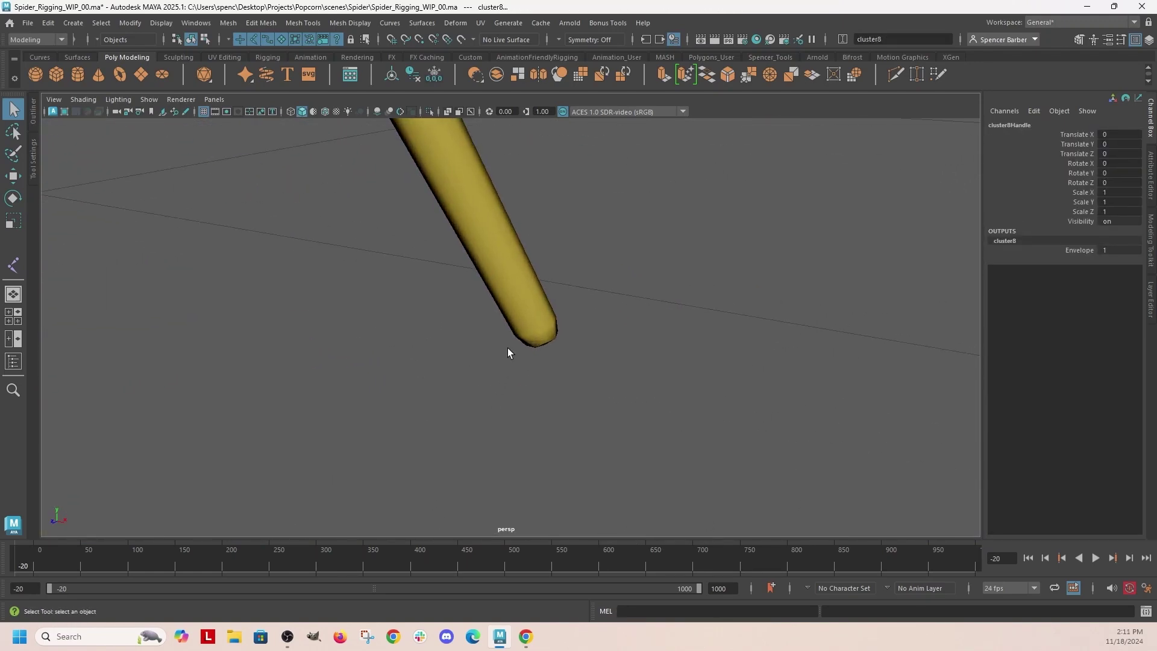
{"action": "right_click_drag", "start_coordinate": [543, 240], "coordinate": [496, 240]}
{"action": "left_click_drag", "start_coordinate": [495, 306], "coordinate": [599, 396]}
{"action": "key", "text": "g"}
Step: Create a cluster at the upper knee bend of the spider's left third leg
{"action": "scroll", "coordinate": [474, 327], "scroll_direction": "down", "scroll_amount": 6}
{"action": "mouse_move", "coordinate": [475, 327]}
{"action": "left_mouse_down", "text": "alt"}
{"action": "mouse_move", "coordinate": [504, 403]}
{"action": "mouse_move", "coordinate": [460, 330]}
{"action": "left_mouse_up", "text": "alt"}
{"action": "left_click", "coordinate": [410, 297]}
{"action": "right_click_drag", "start_coordinate": [371, 319], "coordinate": [572, 381], "text": "alt"}
{"action": "right_click_drag", "start_coordinate": [474, 328], "coordinate": [474, 273]}
{"action": "left_click_drag", "start_coordinate": [474, 272], "coordinate": [514, 268], "text": "alt"}
{"action": "right_click_drag", "start_coordinate": [514, 268], "coordinate": [514, 303]}
{"action": "left_click", "coordinate": [515, 289]}
{"action": "key", "text": "g"}
{"action": "scroll", "coordinate": [627, 390], "scroll_direction": "down", "scroll_amount": 1}
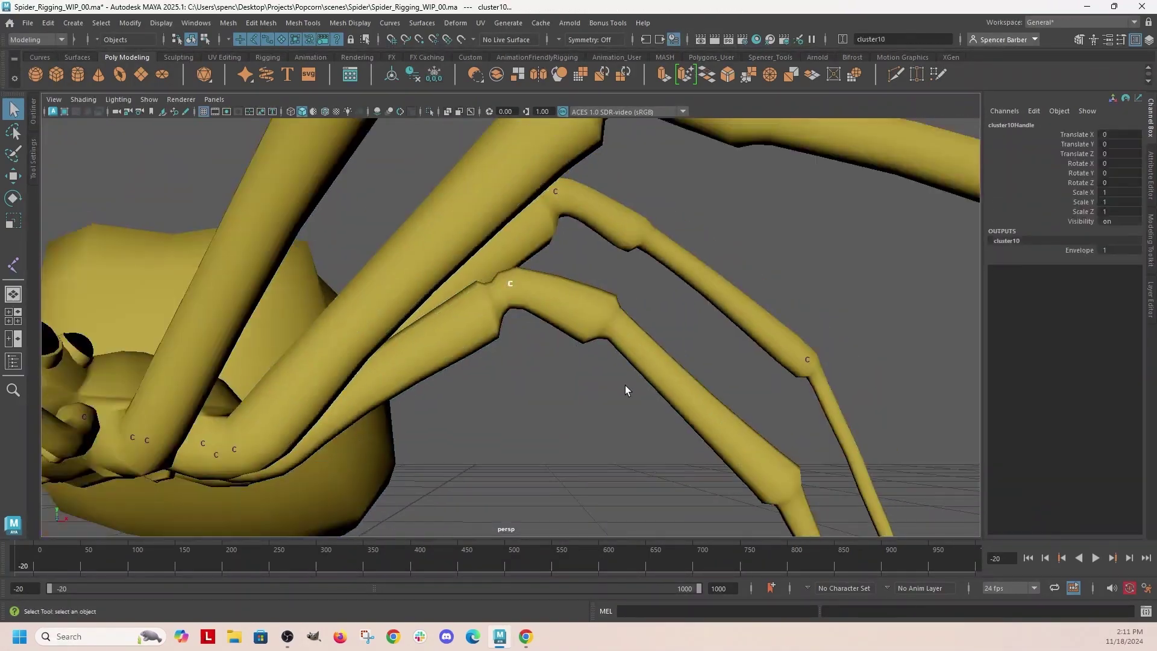
Step: Create a cluster from the ring of faces at the lower bend of the spider's left third leg
{"action": "middle_click_drag", "start_coordinate": [628, 390], "coordinate": [425, 271], "text": "alt"}
{"action": "right_click_drag", "start_coordinate": [425, 271], "coordinate": [442, 339], "text": "alt"}
{"action": "left_click", "coordinate": [494, 284]}
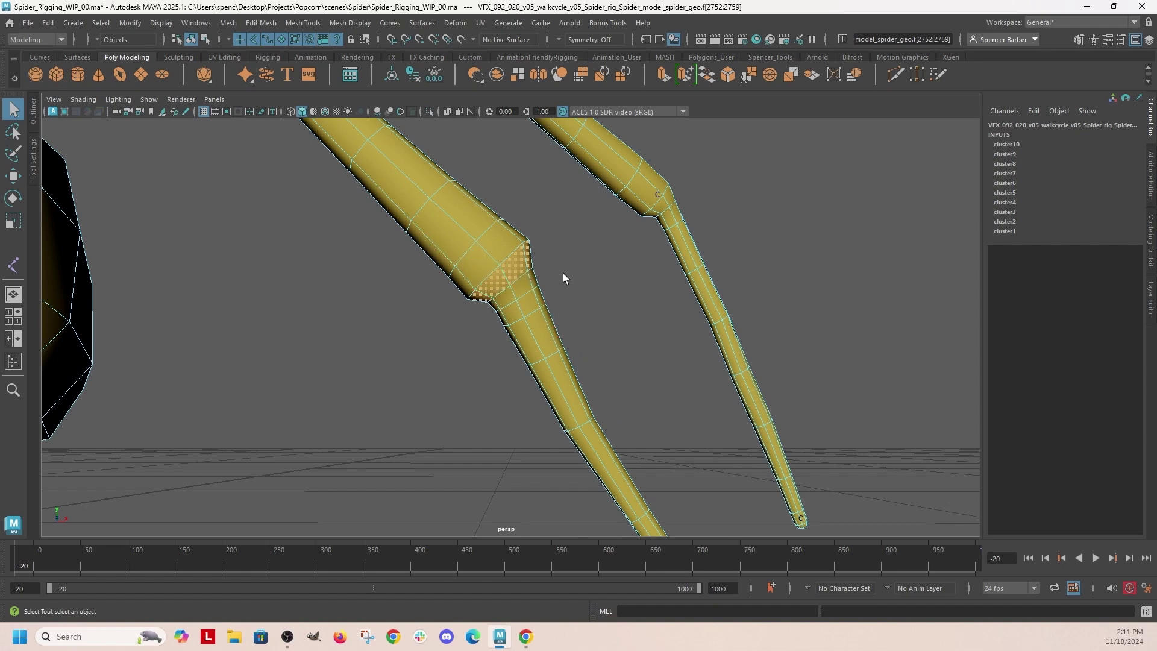
Step: Create a cluster at the tip of the spider's left third leg
{"action": "middle_click_drag", "start_coordinate": [637, 521], "coordinate": [589, 380], "text": "alt"}
{"action": "right_click_drag", "start_coordinate": [589, 380], "coordinate": [621, 386], "text": "alt"}
{"action": "middle_click_drag", "start_coordinate": [554, 320], "coordinate": [570, 403], "text": "alt"}
{"action": "left_click", "coordinate": [570, 403]}
{"action": "right_click_drag", "start_coordinate": [570, 402], "coordinate": [569, 438]}
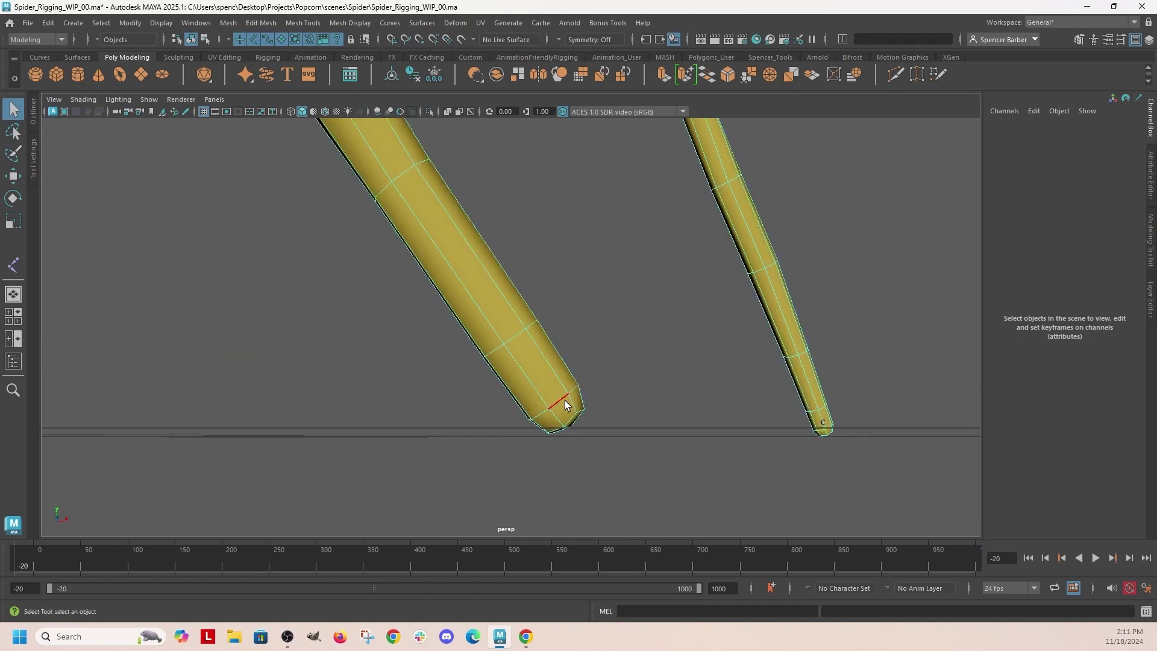
{"action": "left_click", "coordinate": [565, 403]}
{"action": "key", "text": "g"}
Step: Create a cluster from the geometry loop at the upper knee bend of the left second leg
{"action": "right_click_drag", "start_coordinate": [609, 479], "coordinate": [422, 307], "text": "alt"}
{"action": "middle_click_drag", "start_coordinate": [421, 307], "coordinate": [620, 433], "text": "alt"}
{"action": "middle_click_drag", "start_coordinate": [470, 277], "coordinate": [432, 363], "text": "alt"}
{"action": "scroll", "coordinate": [432, 363], "scroll_direction": "up", "scroll_amount": 5}
{"action": "left_click", "coordinate": [434, 202]}
{"action": "right_click_drag", "start_coordinate": [434, 202], "coordinate": [434, 168]}
{"action": "left_click_drag", "start_coordinate": [489, 252], "coordinate": [522, 237], "text": "alt"}
{"action": "left_click", "coordinate": [519, 187]}
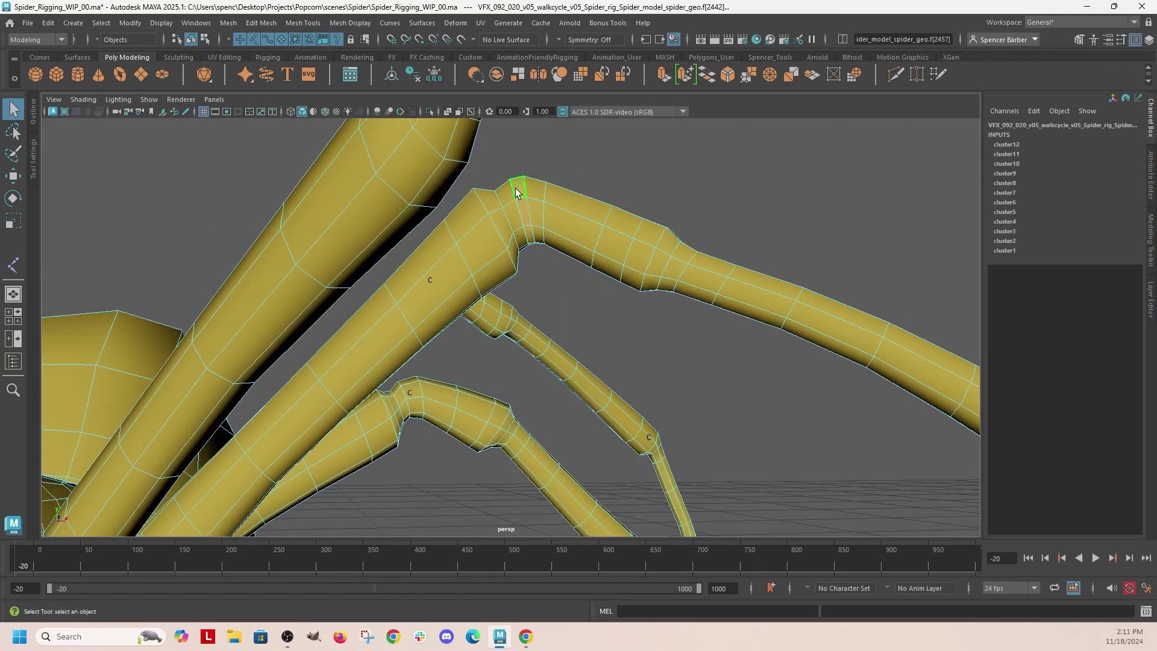
{"action": "key", "text": "g"}
Step: Create a cluster from the edge loop at the lower bend of the left second leg
{"action": "middle_click_drag", "start_coordinate": [768, 398], "coordinate": [506, 325], "text": "alt"}
{"action": "left_click", "coordinate": [507, 272]}
{"action": "right_click_drag", "start_coordinate": [507, 273], "coordinate": [511, 257]}
{"action": "double_click", "coordinate": [502, 280]}
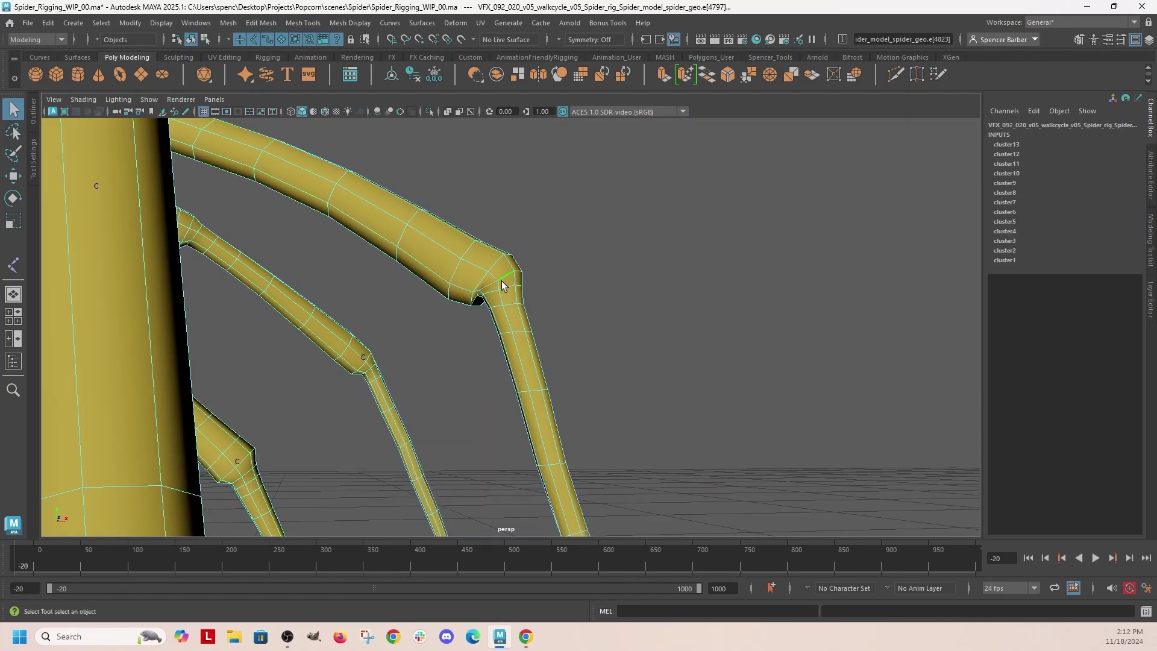
{"action": "key", "text": "g"}
Step: Create a cluster at the tip of the spider's left second leg
{"action": "middle_click_drag", "start_coordinate": [711, 495], "coordinate": [641, 248], "text": "alt"}
{"action": "left_click", "coordinate": [494, 265]}
{"action": "right_click_drag", "start_coordinate": [494, 265], "coordinate": [648, 494], "text": "alt"}
{"action": "right_click_drag", "start_coordinate": [496, 247], "coordinate": [450, 247]}
{"action": "double_click", "coordinate": [480, 258]}
{"action": "key", "text": "g"}
Step: Create a cluster from the edge loop at the upper knee bend of the left front leg
{"action": "left_click_drag", "start_coordinate": [450, 247], "coordinate": [479, 292], "text": "alt"}
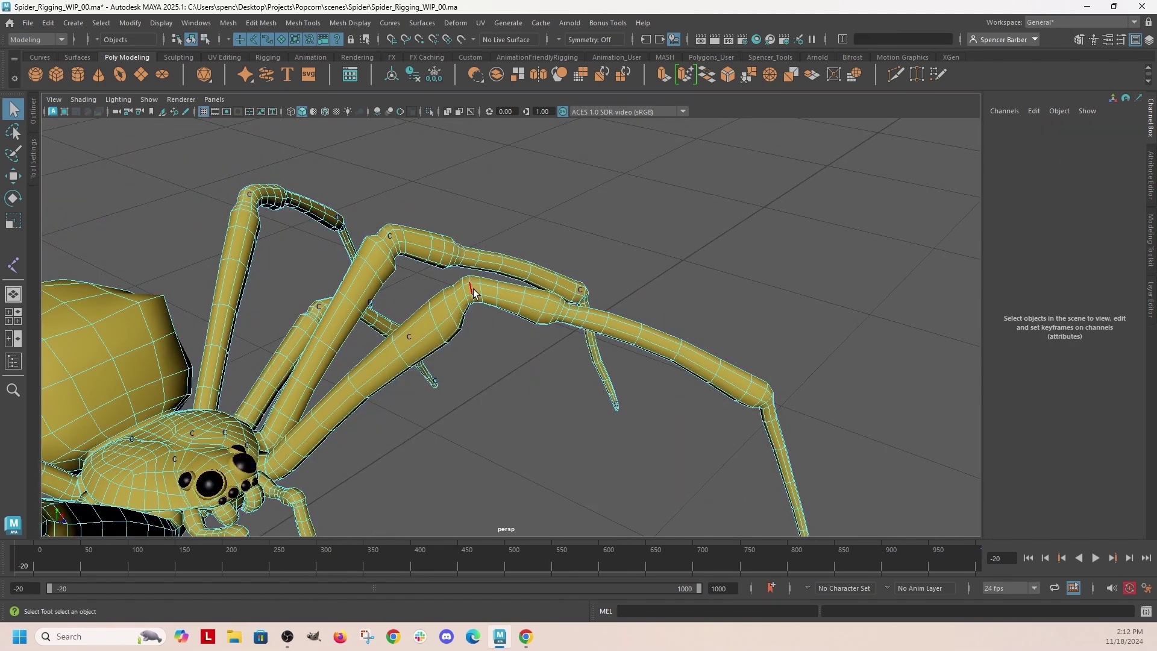
{"action": "left_click", "coordinate": [471, 292]}
{"action": "key", "text": "g"}
Step: Create a cluster at the lower bend of the spider's left front leg
{"action": "right_click_drag", "start_coordinate": [678, 360], "coordinate": [705, 319]}
{"action": "left_click_drag", "start_coordinate": [783, 315], "coordinate": [638, 420], "text": "alt"}
{"action": "left_click", "coordinate": [510, 161]}
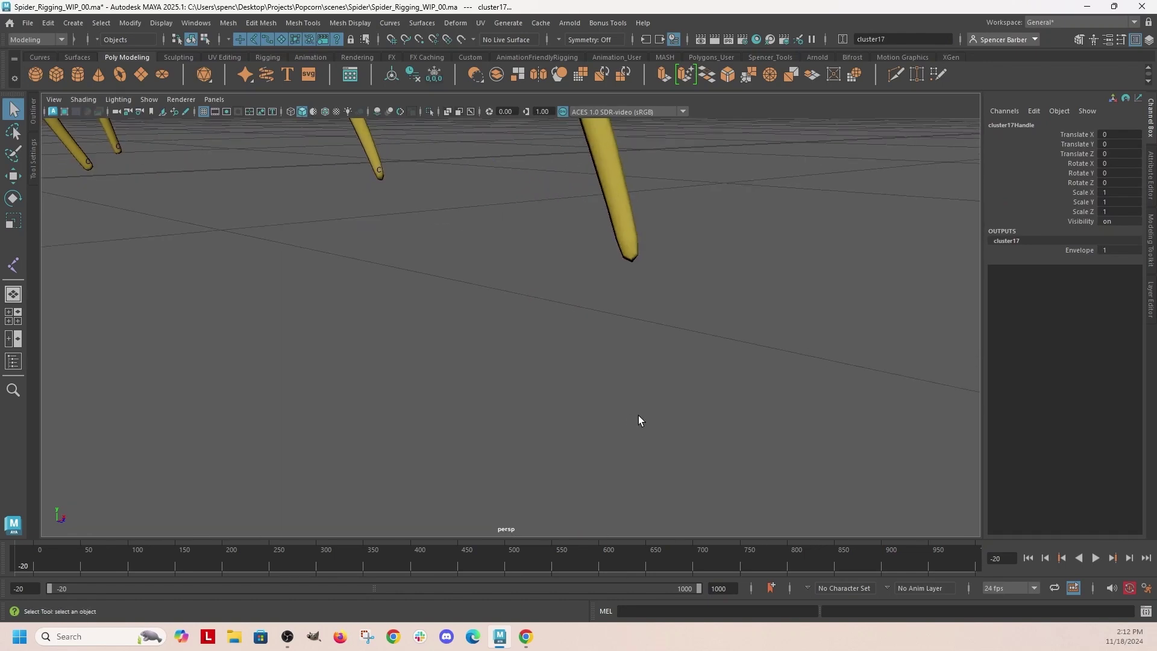
Step: Create a cluster at the tip of the spider's left front leg
{"action": "right_click_drag", "start_coordinate": [622, 225], "coordinate": [626, 194]}
{"action": "right_click_drag", "start_coordinate": [614, 263], "coordinate": [614, 263]}
{"action": "left_click", "coordinate": [625, 247]}
{"action": "key", "text": "g"}
{"action": "scroll", "coordinate": [632, 264], "scroll_direction": "down", "scroll_amount": 5}
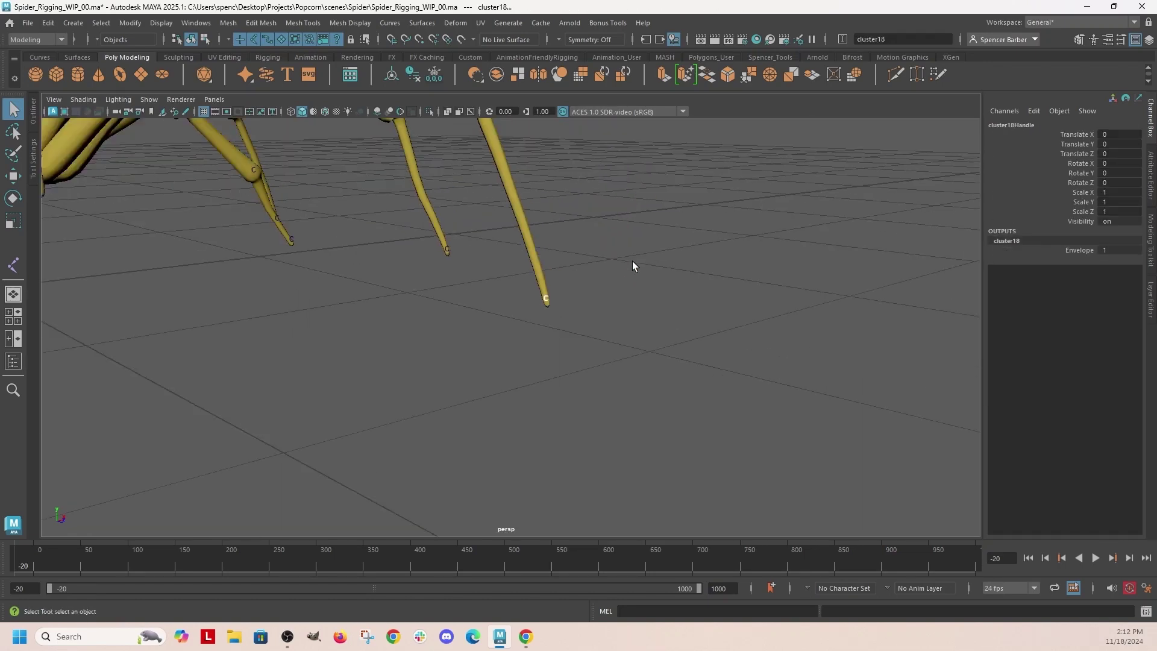
Step: Create a cluster at the base of the spider's left pedipalp, beside the head
{"action": "left_click_drag", "start_coordinate": [633, 263], "coordinate": [326, 464], "text": "alt"}
{"action": "middle_click_drag", "start_coordinate": [489, 360], "coordinate": [683, 323], "text": "alt"}
{"action": "left_click_drag", "start_coordinate": [683, 324], "coordinate": [482, 253], "text": "alt"}
{"action": "scroll", "coordinate": [522, 411], "scroll_direction": "up", "scroll_amount": 6}
{"action": "left_click", "coordinate": [494, 233]}
{"action": "middle_click_drag", "start_coordinate": [494, 228], "coordinate": [361, 151], "text": "alt"}
{"action": "right_click_drag", "start_coordinate": [361, 150], "coordinate": [369, 181]}
{"action": "double_click", "coordinate": [369, 179]}
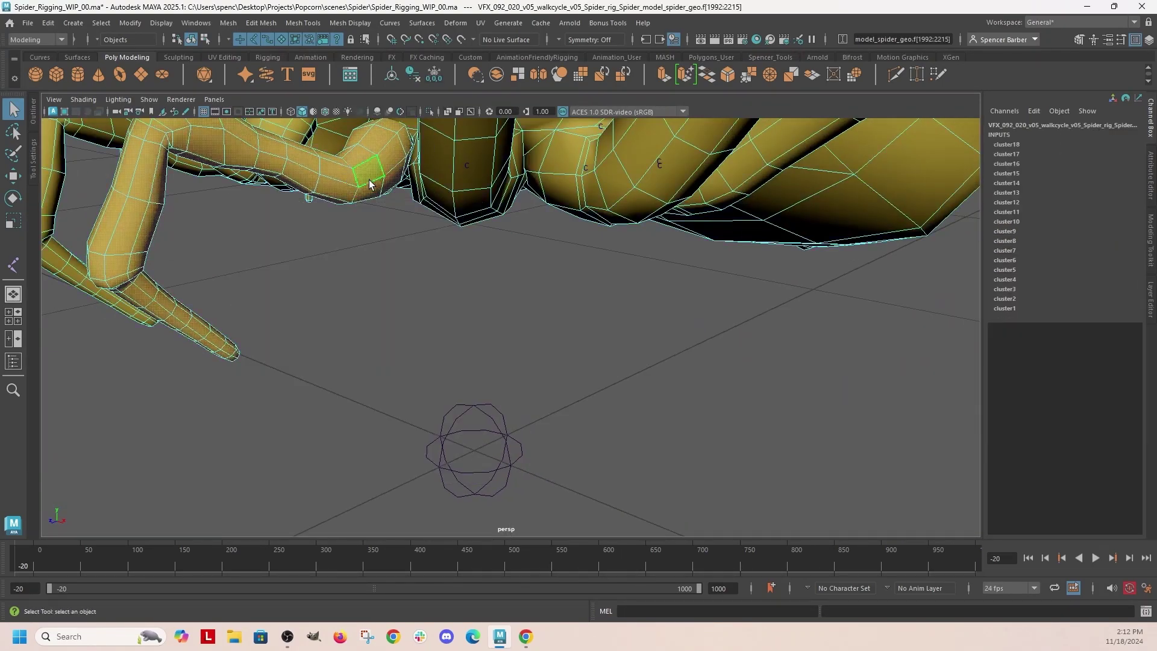
{"action": "middle_click_drag", "start_coordinate": [369, 180], "coordinate": [445, 269], "text": "alt"}
{"action": "left_click_drag", "start_coordinate": [445, 269], "coordinate": [356, 227], "text": "alt"}
{"action": "right_click_drag", "start_coordinate": [356, 227], "coordinate": [440, 240], "text": "alt"}
{"action": "right_click_drag", "start_coordinate": [441, 240], "coordinate": [441, 210]}
{"action": "key", "text": "F8"}
Step: Create a cluster from the edge loop at the first bend of the left pedipalp, just past its base
{"action": "left_click_drag", "start_coordinate": [426, 240], "coordinate": [401, 244], "text": "alt"}
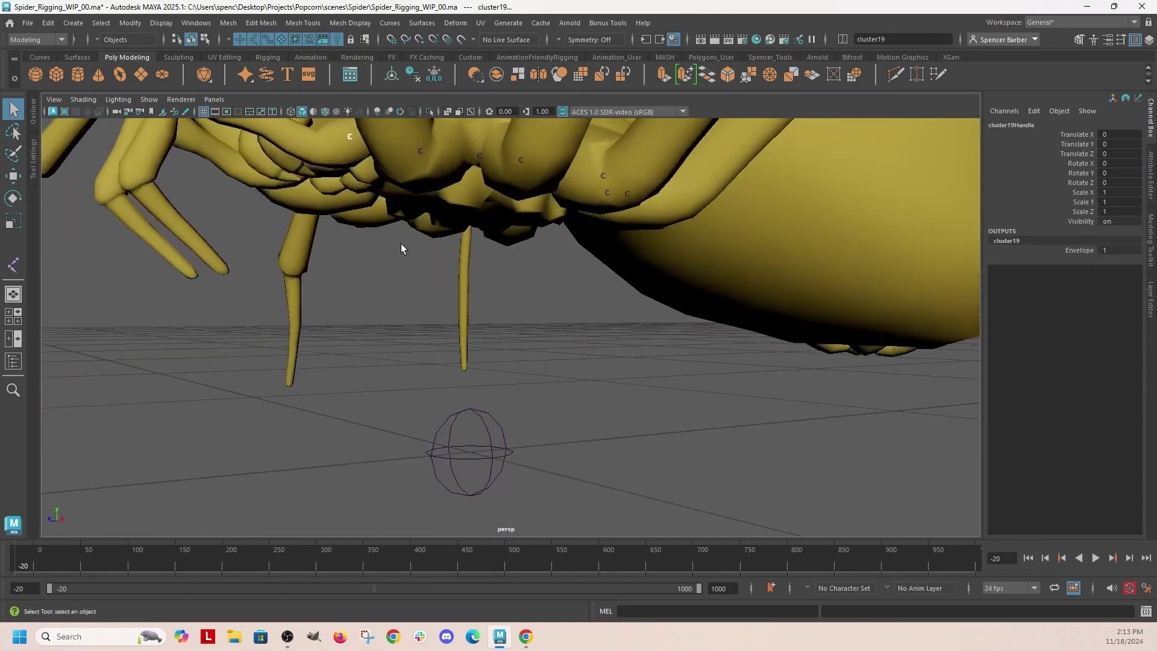
{"action": "middle_click_drag", "start_coordinate": [400, 243], "coordinate": [381, 276], "text": "alt"}
{"action": "right_click_drag", "start_coordinate": [382, 302], "coordinate": [384, 273]}
{"action": "double_click", "coordinate": [383, 274]}
{"action": "key", "text": "g"}
Step: Create a cluster from the edge loop at the raised knee of the left pedipalp
{"action": "left_click", "coordinate": [181, 175]}
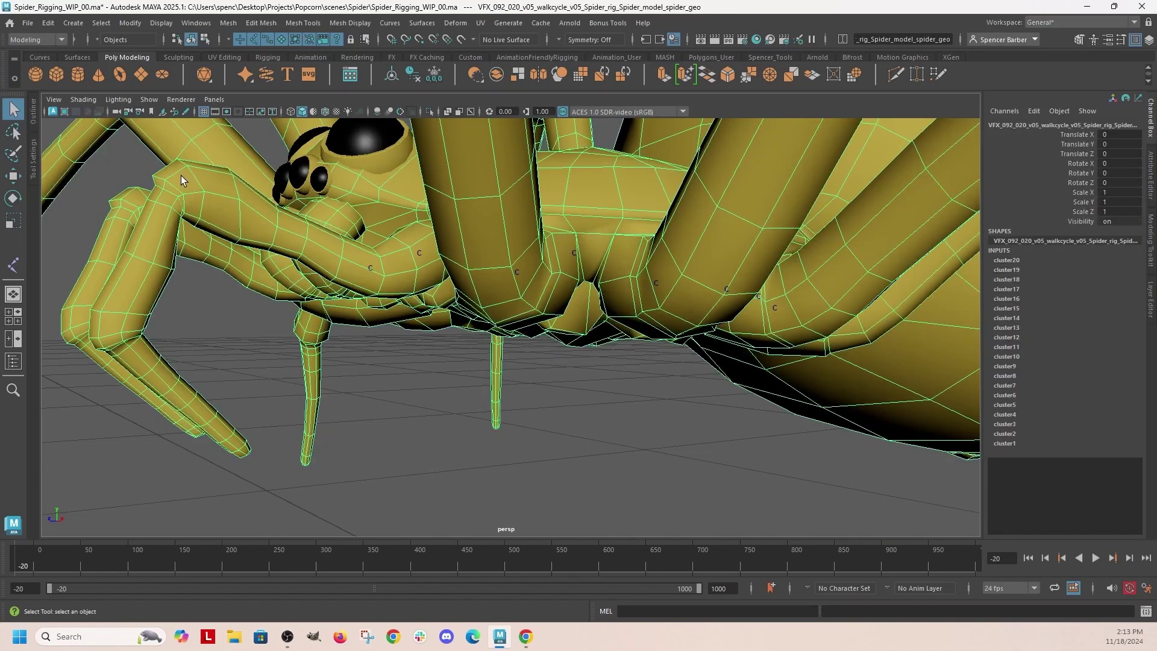
{"action": "right_click_drag", "start_coordinate": [172, 191], "coordinate": [173, 159]}
{"action": "double_click", "coordinate": [168, 193]}
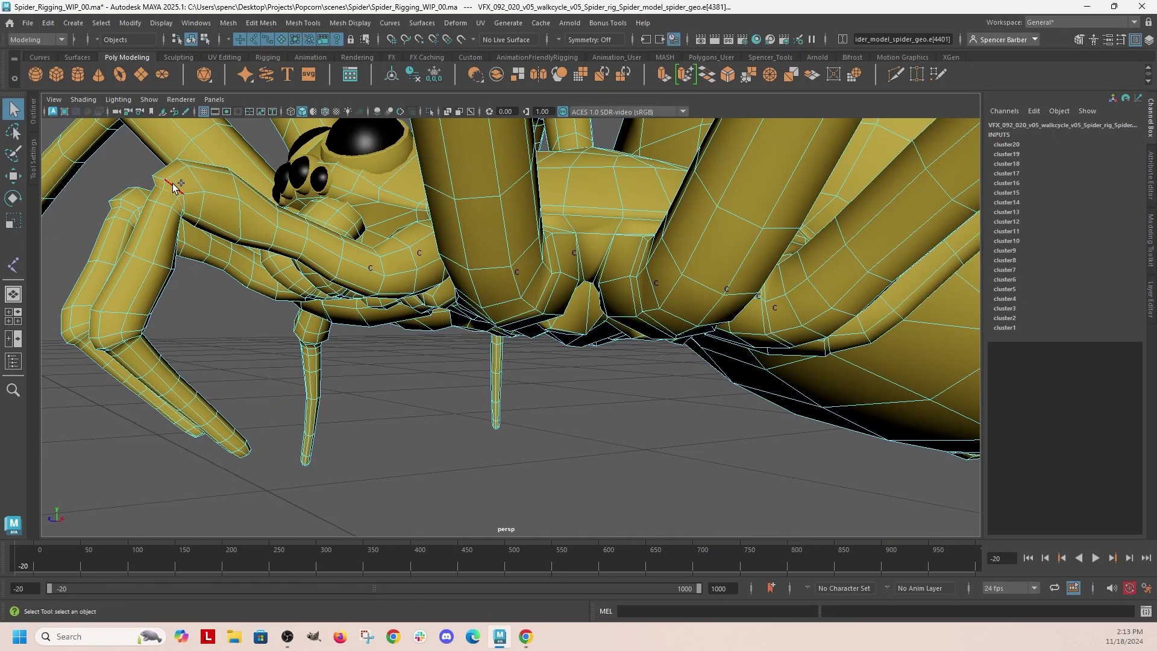
{"action": "key", "text": "g"}
Step: Create a cluster from the edge loop at the lower bend of the left pedipalp
{"action": "middle_click_drag", "start_coordinate": [188, 328], "coordinate": [329, 246], "text": "alt"}
{"action": "left_click_drag", "start_coordinate": [329, 246], "coordinate": [184, 194], "text": "alt"}
{"action": "left_click", "coordinate": [184, 194]}
{"action": "right_click_drag", "start_coordinate": [185, 194], "coordinate": [184, 161]}
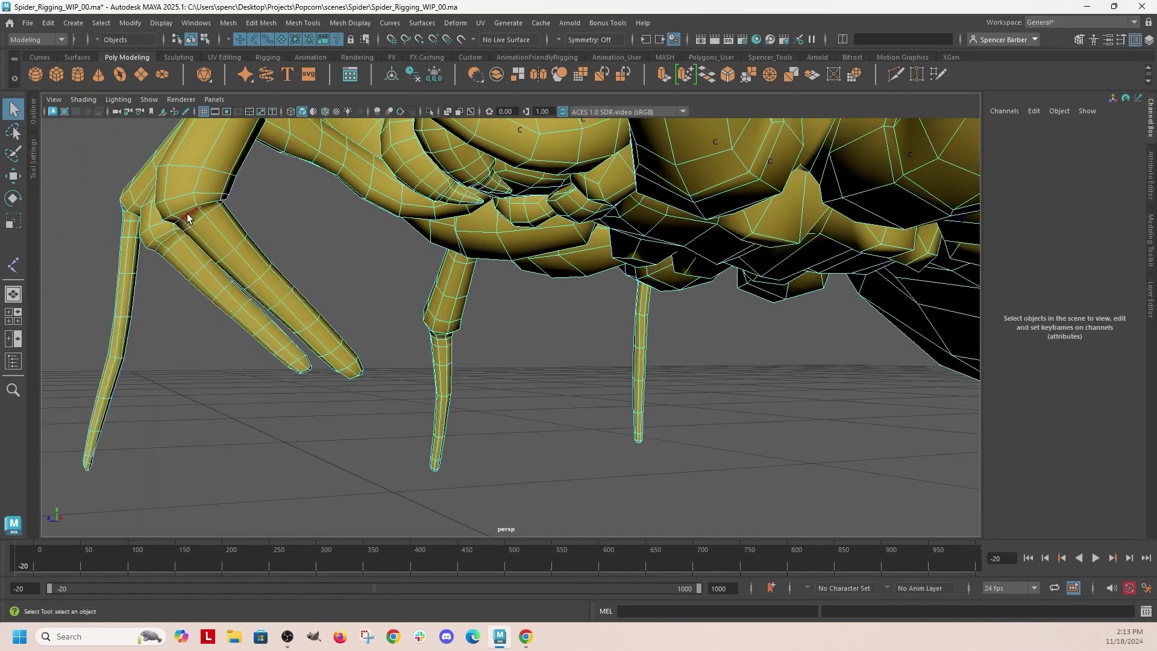
{"action": "double_click", "coordinate": [188, 218]}
{"action": "key", "text": "g"}
Step: Create a cluster from the edge loop at the base of the spider's left fang, below the eyes
{"action": "left_click_drag", "start_coordinate": [283, 289], "coordinate": [893, 378], "text": "alt"}
{"action": "middle_click_drag", "start_coordinate": [893, 377], "coordinate": [579, 380], "text": "alt"}
{"action": "right_click_drag", "start_coordinate": [578, 379], "coordinate": [595, 364], "text": "alt"}
{"action": "left_click", "coordinate": [595, 364]}
{"action": "left_click_drag", "start_coordinate": [594, 364], "coordinate": [511, 302], "text": "alt"}
{"action": "middle_click_drag", "start_coordinate": [511, 302], "coordinate": [627, 313], "text": "alt"}
{"action": "right_click_drag", "start_coordinate": [535, 212], "coordinate": [539, 183]}
{"action": "double_click", "coordinate": [539, 183]}
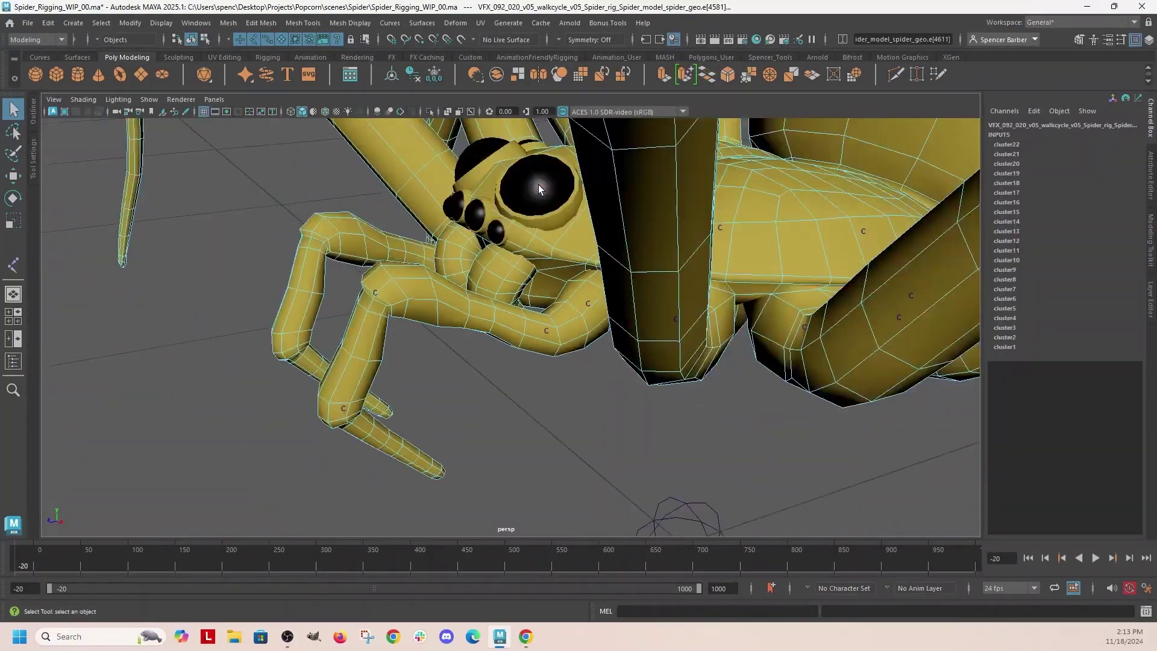
{"action": "key", "text": "g"}
Step: Create a cluster from the edge loop around the lower part of the left fang's thick segment
{"action": "left_click_drag", "start_coordinate": [524, 211], "coordinate": [501, 308], "text": "alt"}
{"action": "left_click", "coordinate": [491, 337]}
{"action": "right_click_drag", "start_coordinate": [486, 279], "coordinate": [489, 244]}
{"action": "left_click_drag", "start_coordinate": [489, 244], "coordinate": [725, 296], "text": "alt"}
{"action": "double_click", "coordinate": [725, 291]}
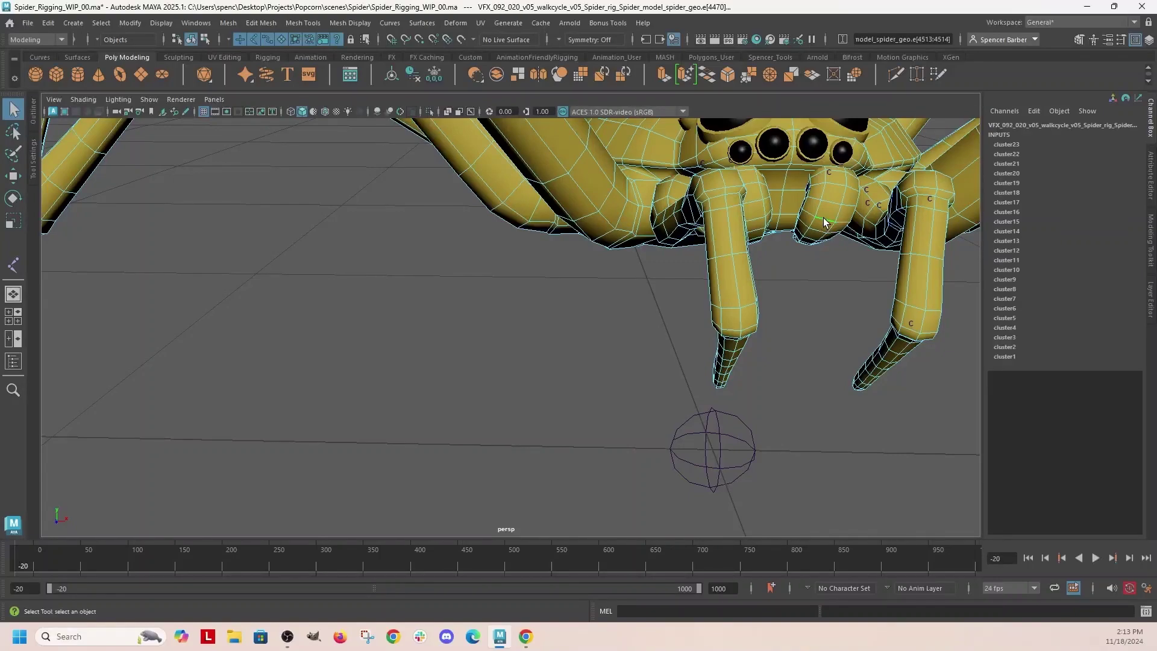
{"action": "key", "text": "g"}
Step: Create a cluster from the edge loop at the tip of the left pedipalp
{"action": "left_click_drag", "start_coordinate": [824, 219], "coordinate": [687, 269], "text": "alt"}
{"action": "scroll", "coordinate": [516, 337], "scroll_direction": "up", "scroll_amount": 3}
{"action": "left_click", "coordinate": [440, 306]}
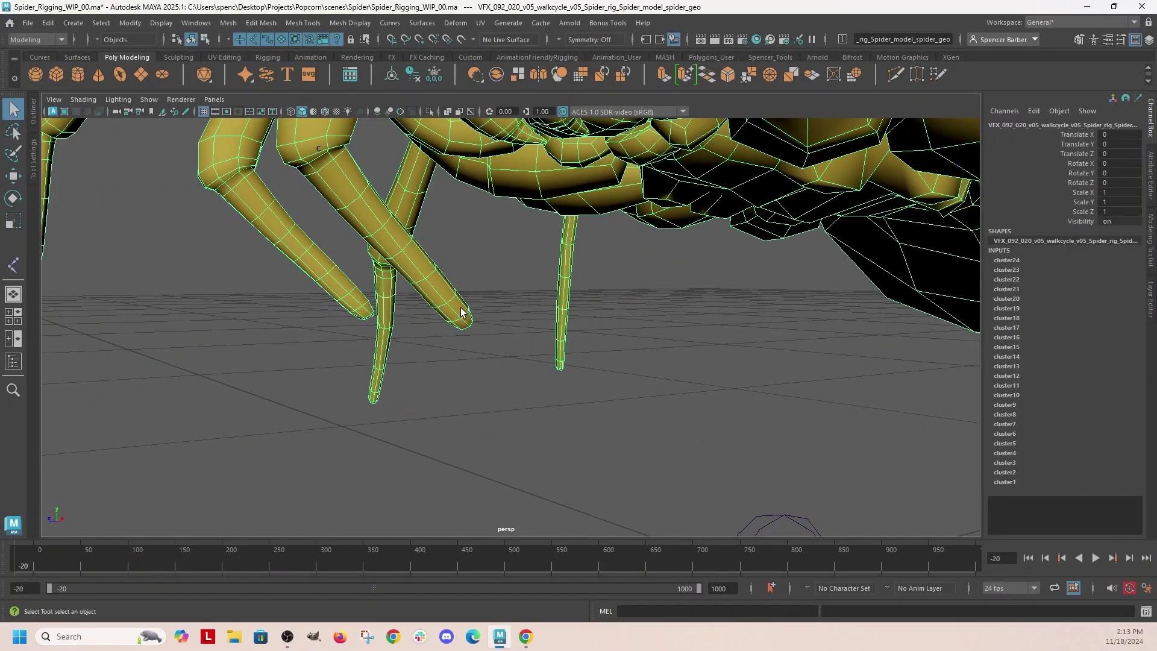
{"action": "right_click_drag", "start_coordinate": [460, 306], "coordinate": [461, 265]}
{"action": "double_click", "coordinate": [462, 311]}
{"action": "key", "text": "g"}
Step: Create a cluster from the edge loop at the pointed tip of the left fang
{"action": "left_click_drag", "start_coordinate": [607, 364], "coordinate": [500, 261], "text": "alt"}
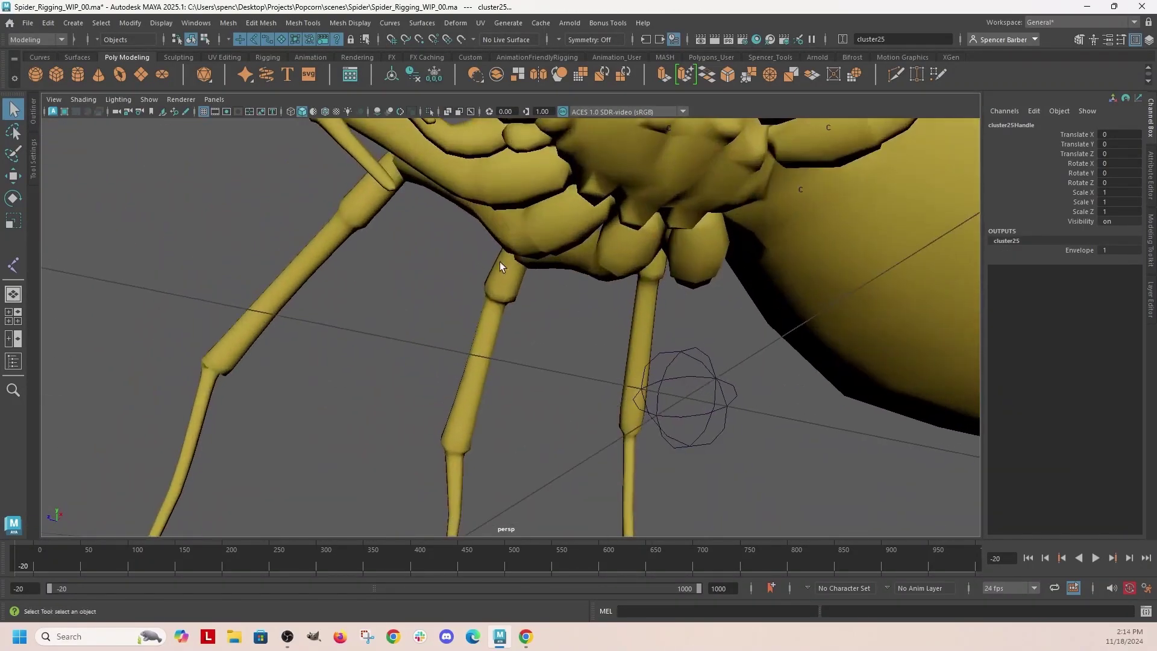
{"action": "scroll", "coordinate": [500, 261], "scroll_direction": "up", "scroll_amount": 5}
{"action": "middle_click_drag", "start_coordinate": [542, 157], "coordinate": [580, 247], "text": "alt"}
{"action": "left_click", "coordinate": [580, 250]}
{"action": "right_click_drag", "start_coordinate": [579, 254], "coordinate": [577, 219]}
{"action": "double_click", "coordinate": [583, 277]}
{"action": "key", "text": "g"}
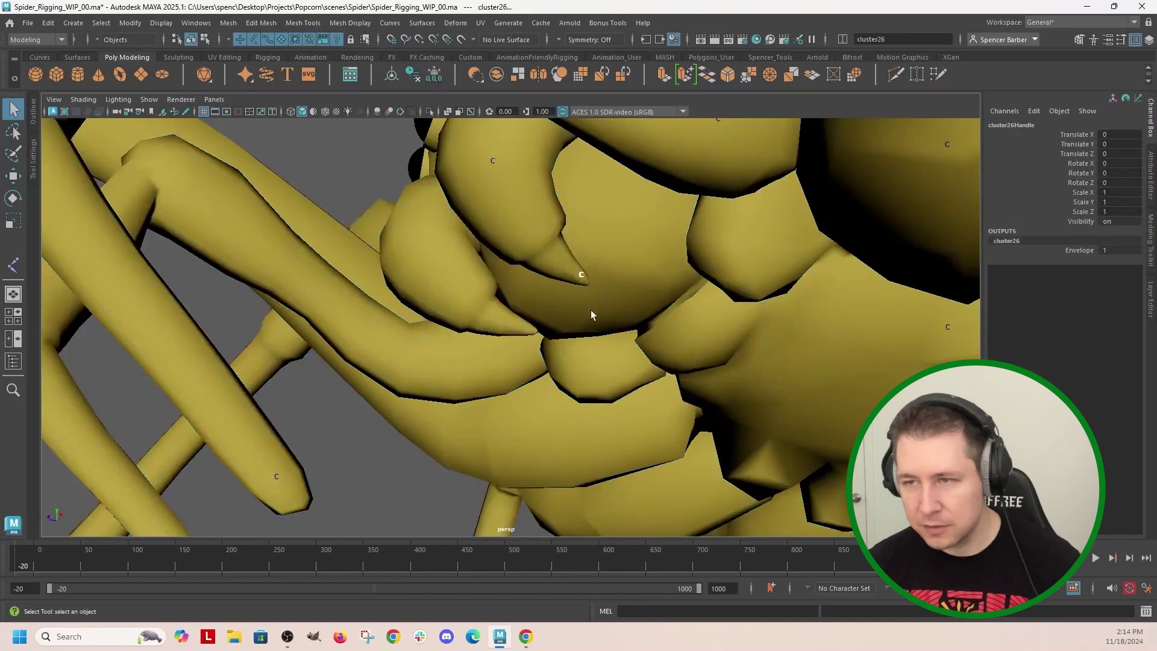
Step: Create a cluster from the single vertex at the rear end of the spider's abdomen
{"action": "scroll", "coordinate": [610, 331], "scroll_direction": "down", "scroll_amount": 8}
{"action": "mouse_move", "coordinate": [624, 323]}
{"action": "left_mouse_down", "text": "alt"}
{"action": "mouse_move", "coordinate": [680, 388]}
{"action": "mouse_move", "coordinate": [751, 382]}
{"action": "mouse_move", "coordinate": [767, 414]}
{"action": "mouse_move", "coordinate": [564, 325]}
{"action": "mouse_move", "coordinate": [591, 305]}
{"action": "mouse_move", "coordinate": [602, 319]}
{"action": "left_mouse_up", "text": "alt"}
{"action": "middle_click_drag", "start_coordinate": [721, 341], "coordinate": [517, 261], "text": "alt"}
{"action": "right_click_drag", "start_coordinate": [517, 271], "coordinate": [444, 273], "text": "alt"}
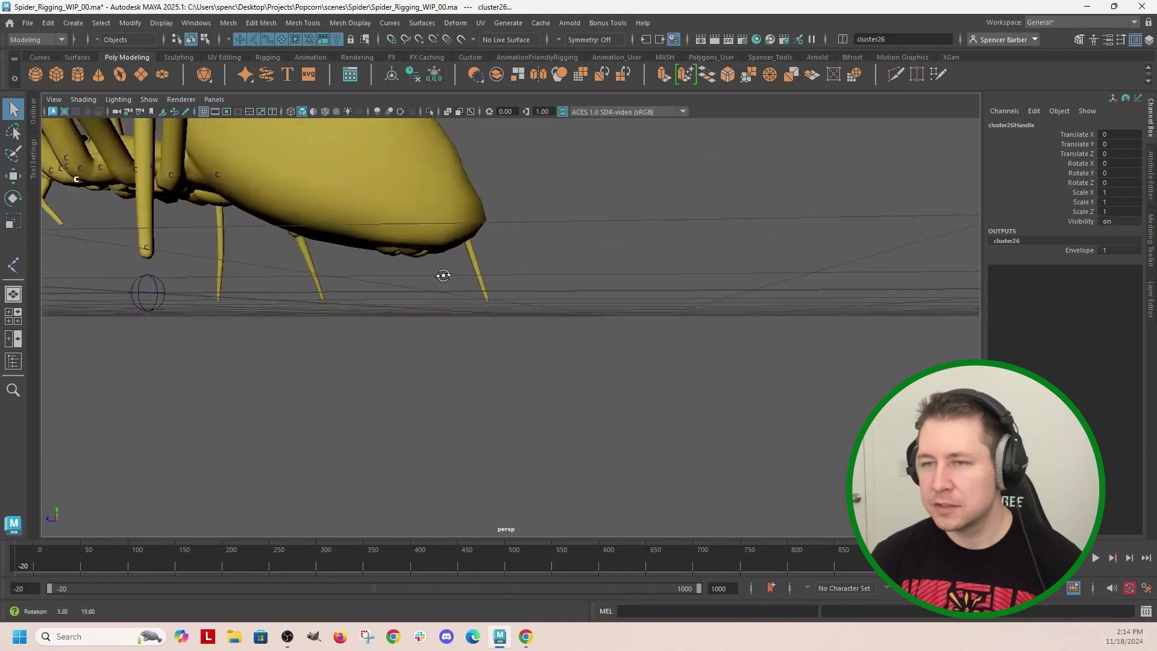
{"action": "left_click_drag", "start_coordinate": [444, 274], "coordinate": [416, 297], "text": "alt"}
{"action": "left_click", "coordinate": [416, 292]}
{"action": "right_click_drag", "start_coordinate": [425, 276], "coordinate": [378, 278]}
{"action": "left_click", "coordinate": [435, 265]}
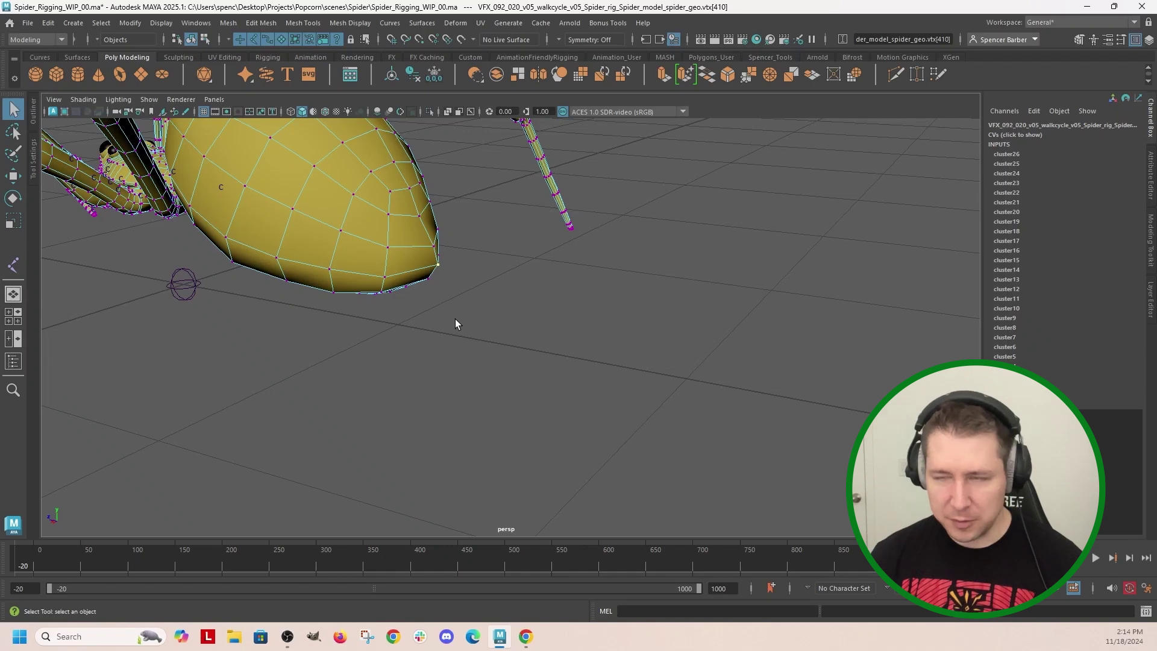
{"action": "key", "text": "g"}
Step: Examine the cluster placement across the spider's body, head and left legs
{"action": "scroll", "coordinate": [476, 331], "scroll_direction": "down", "scroll_amount": 4}
{"action": "left_click_drag", "start_coordinate": [432, 381], "coordinate": [560, 415], "text": "alt"}
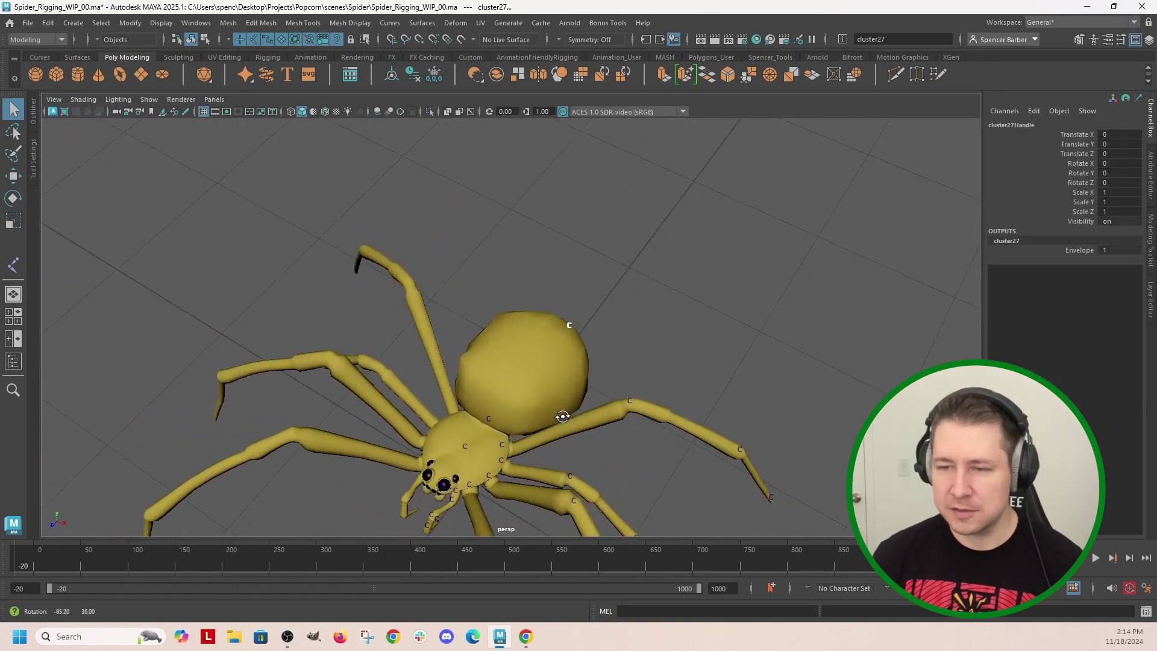
{"action": "middle_click_drag", "start_coordinate": [560, 414], "coordinate": [633, 241], "text": "alt"}
{"action": "right_click_drag", "start_coordinate": [633, 241], "coordinate": [612, 428], "text": "alt"}
{"action": "left_click_drag", "start_coordinate": [612, 427], "coordinate": [504, 303], "text": "alt"}
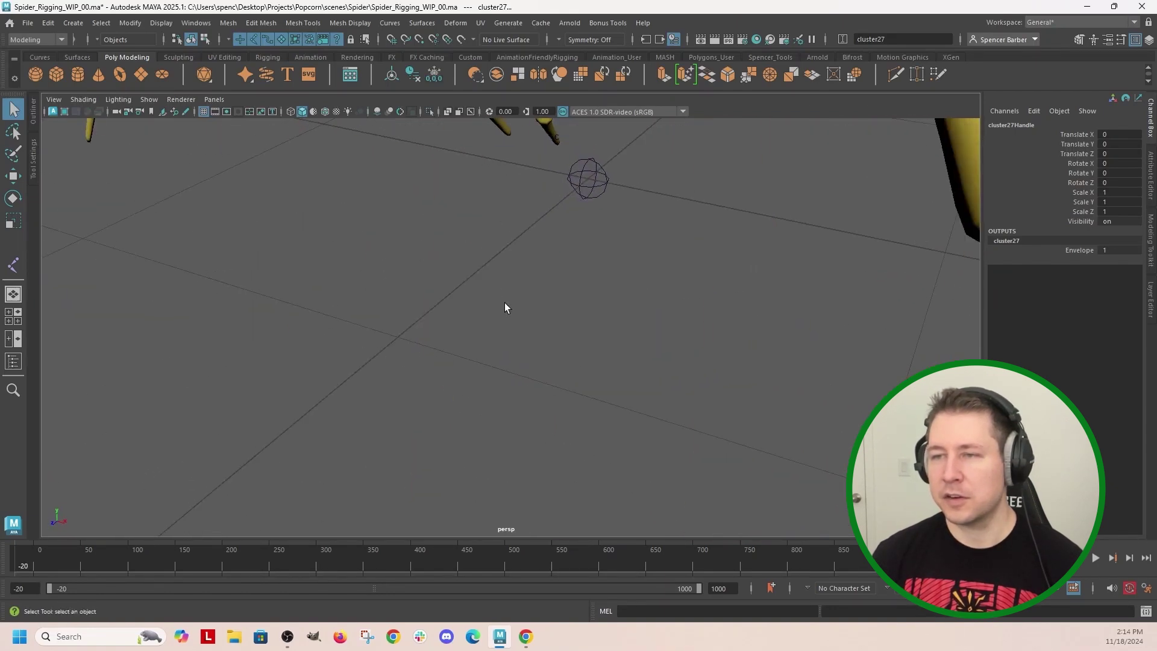
{"action": "right_click_drag", "start_coordinate": [504, 303], "coordinate": [367, 274], "text": "alt"}
{"action": "middle_click_drag", "start_coordinate": [519, 214], "coordinate": [446, 321], "text": "alt"}
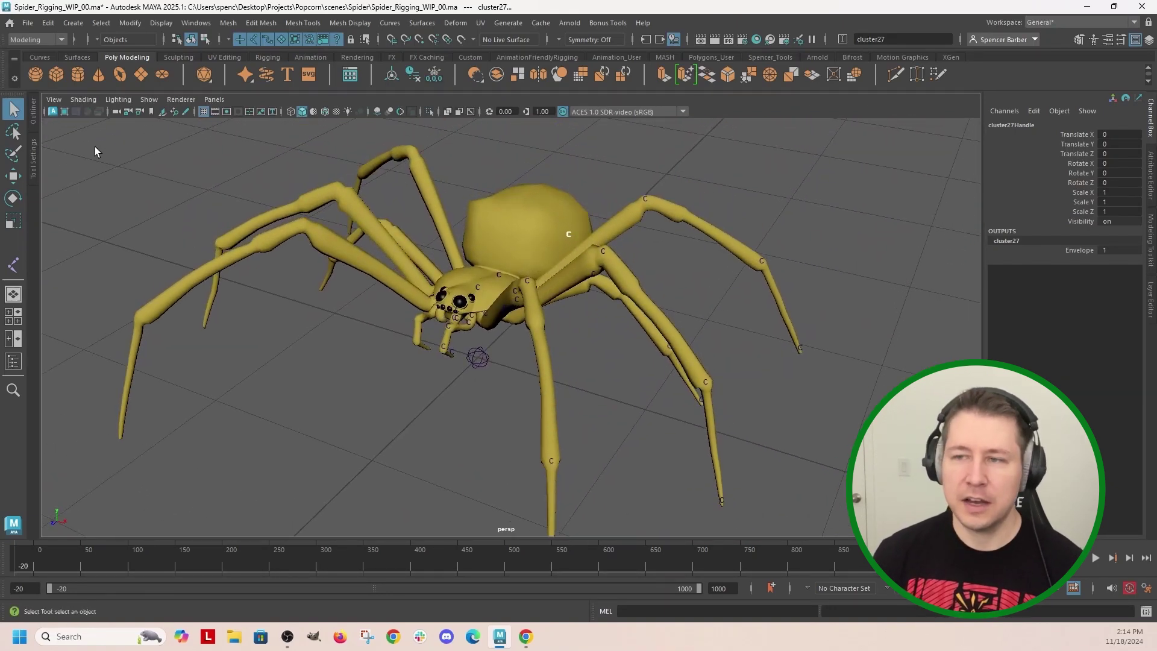
Step: Decline the autosave and hide the Spider_Mesh group so that only the joint and cluster handles show
{"action": "left_click", "coordinate": [34, 114]}
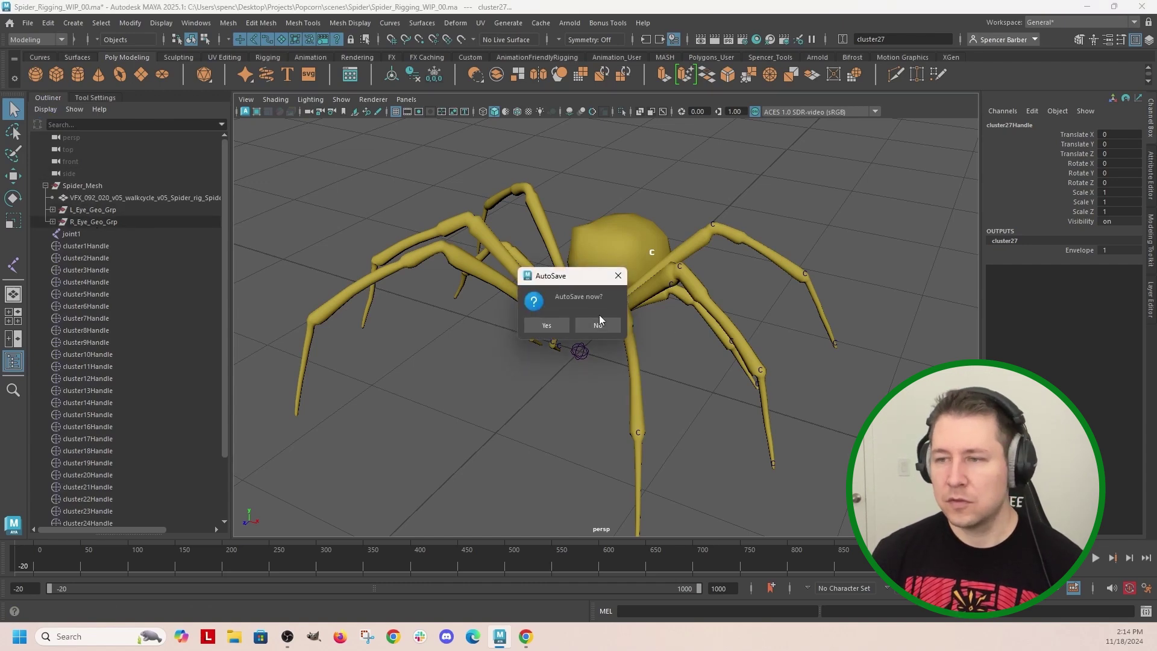
{"action": "left_click", "coordinate": [598, 324]}
{"action": "left_click", "coordinate": [82, 186]}
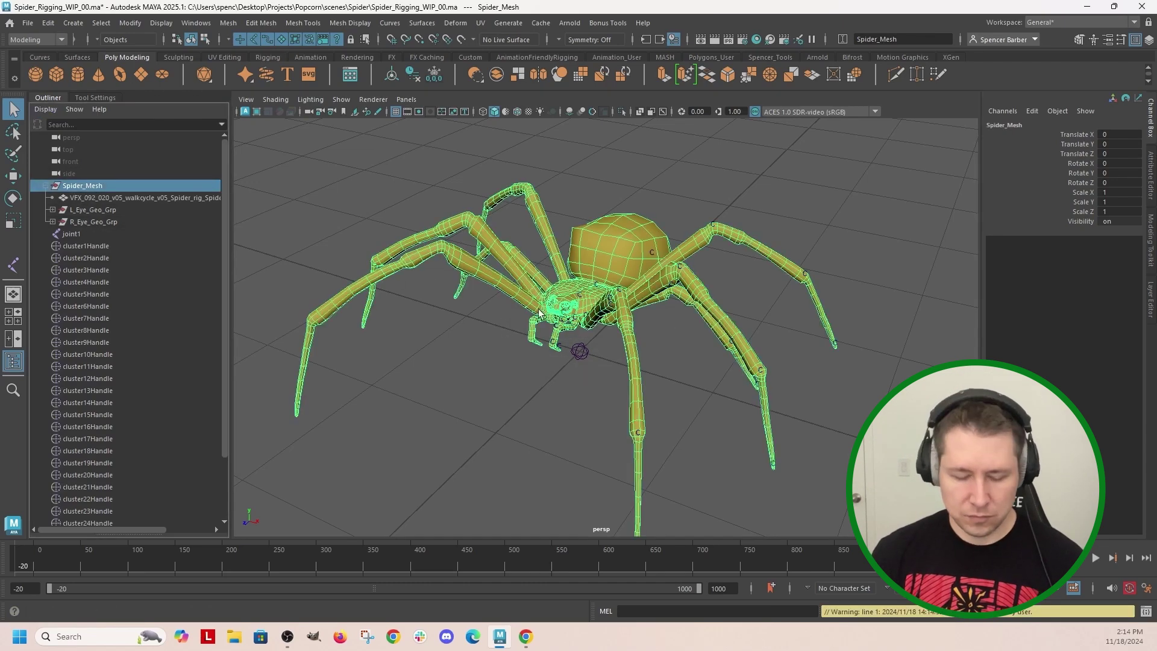
{"action": "key", "text": "ctrl+h"}
{"action": "left_click_drag", "start_coordinate": [625, 341], "coordinate": [608, 381], "text": "alt"}
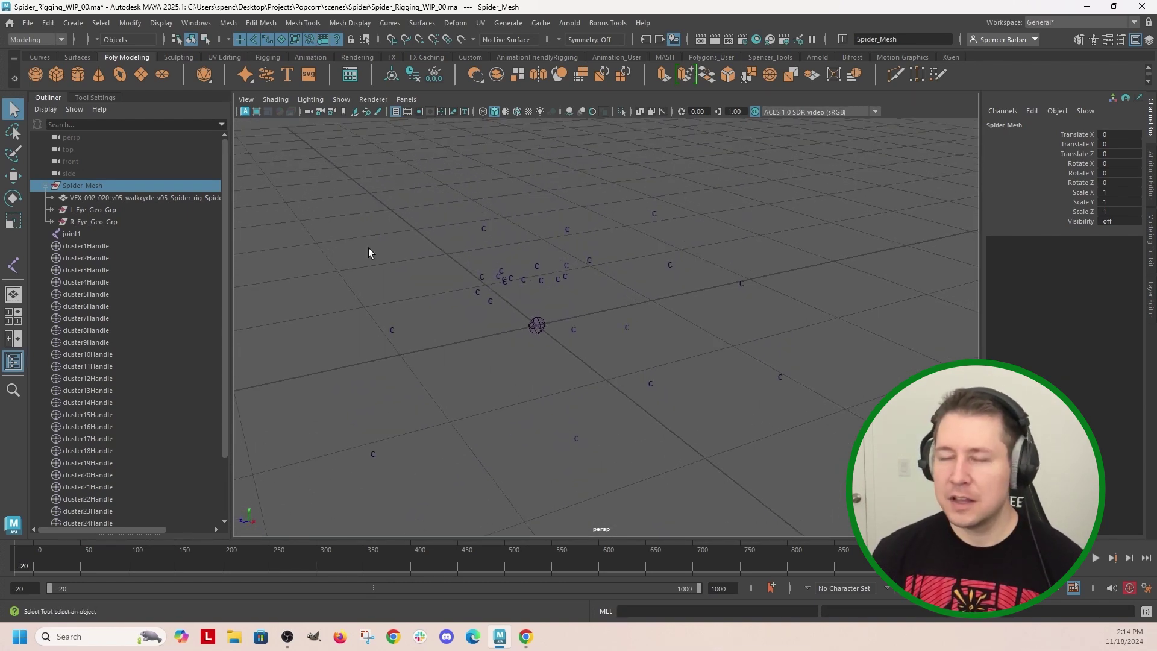
Step: Switch to the Rigging menu set and create a single joint snapped to the cluster at the body's centre
{"action": "left_click", "coordinate": [74, 21]}
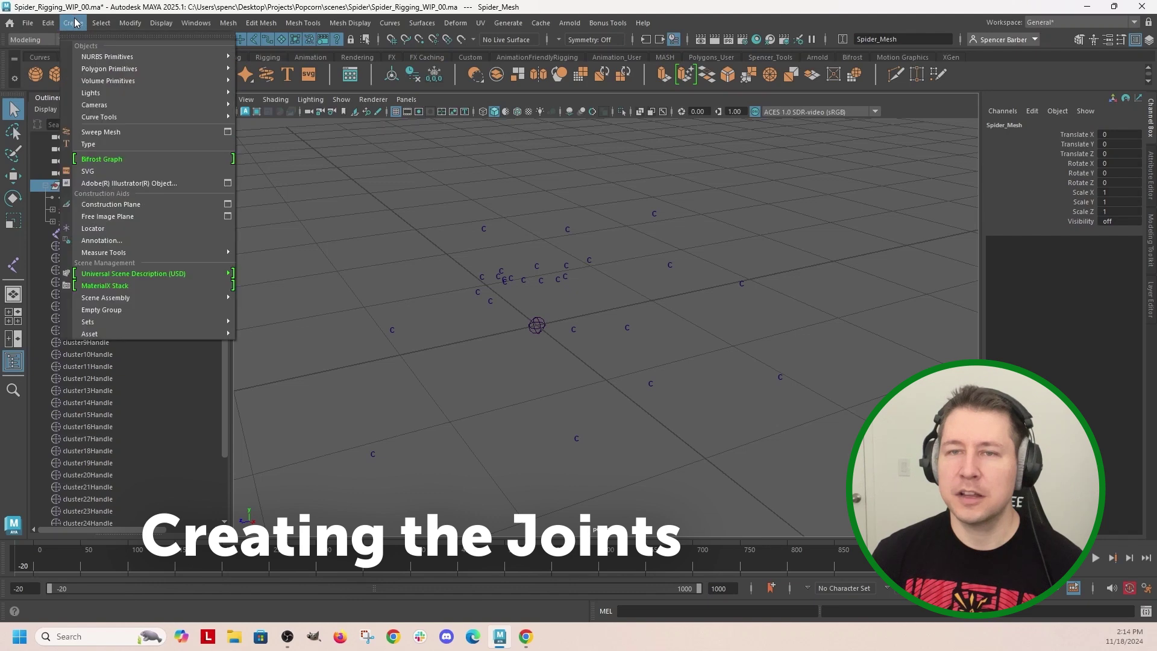
{"action": "left_click", "coordinate": [35, 39]}
{"action": "left_click", "coordinate": [33, 66]}
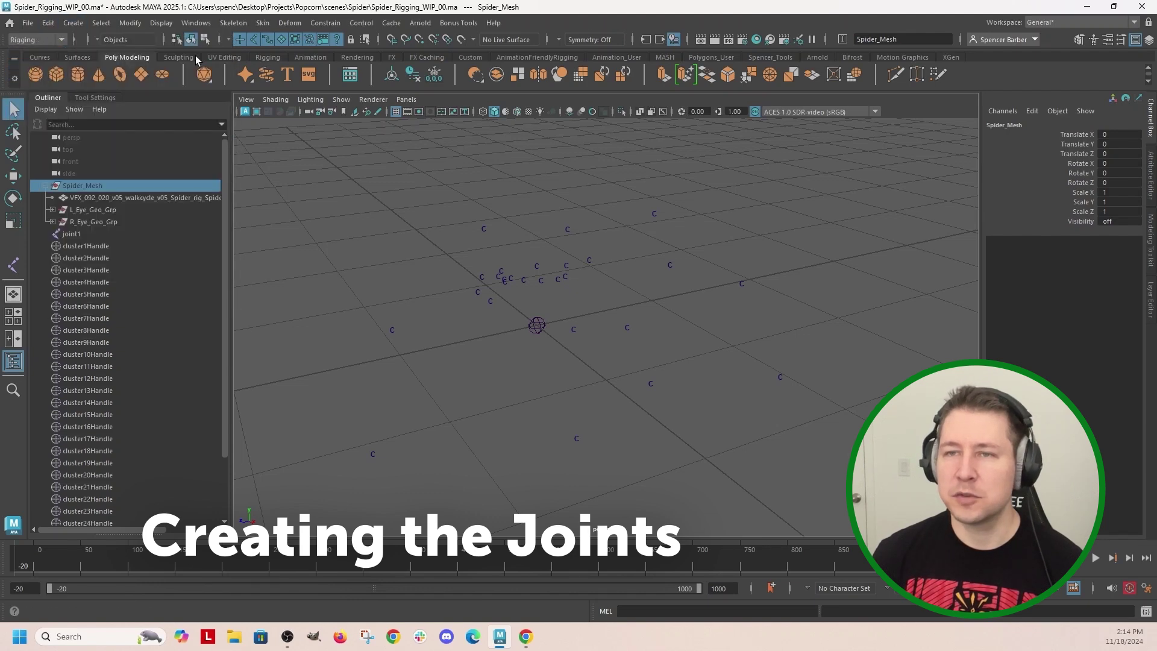
{"action": "left_click", "coordinate": [232, 23]}
{"action": "left_click", "coordinate": [258, 52]}
{"action": "left_click_drag", "start_coordinate": [579, 362], "coordinate": [530, 361], "text": "alt"}
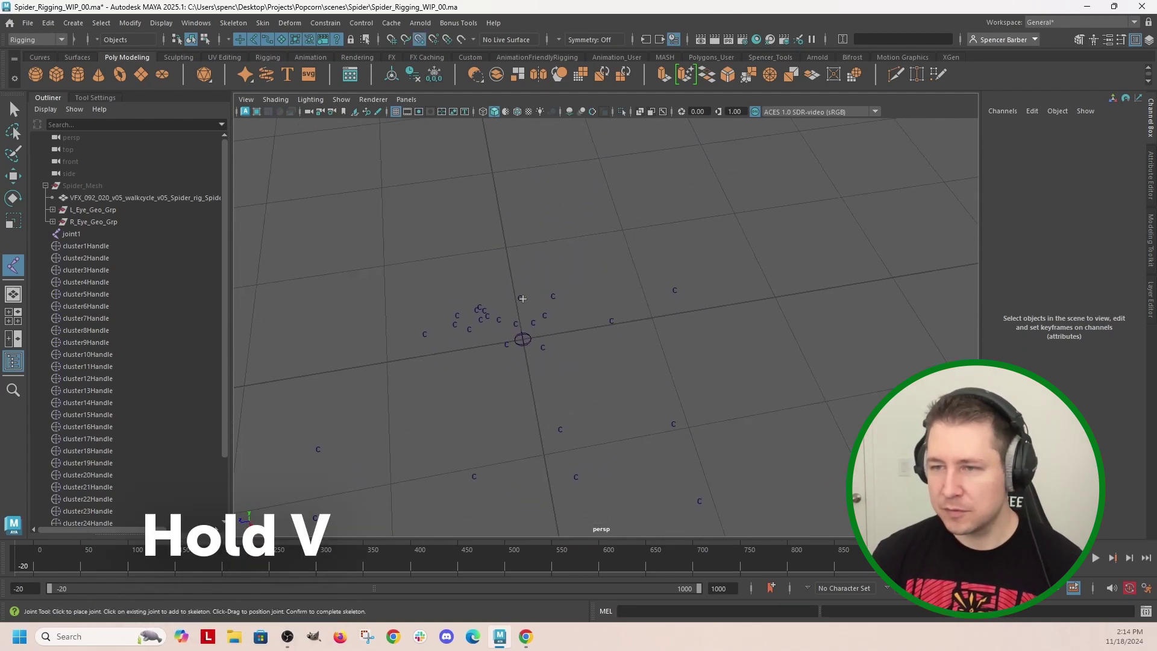
{"action": "left_click", "coordinate": [521, 300]}
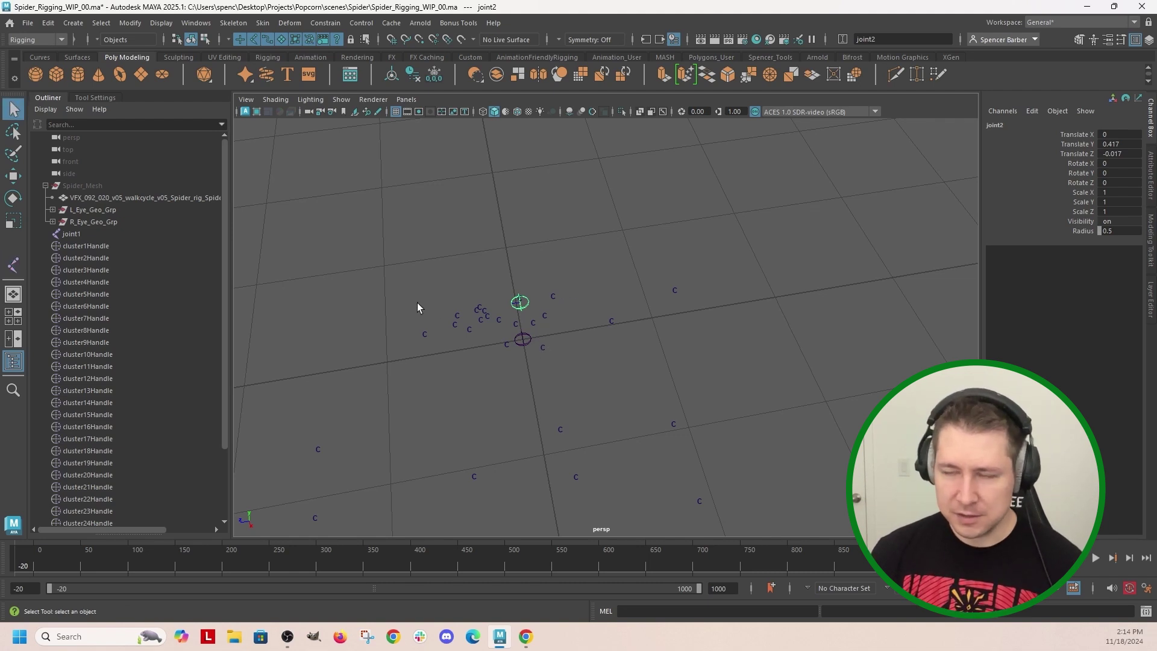
{"action": "left_click", "coordinate": [570, 260]}
Step: Create a two-joint abdomen chain snapped from the abdomen's base cluster to its rear end cluster
{"action": "key", "text": "g"}
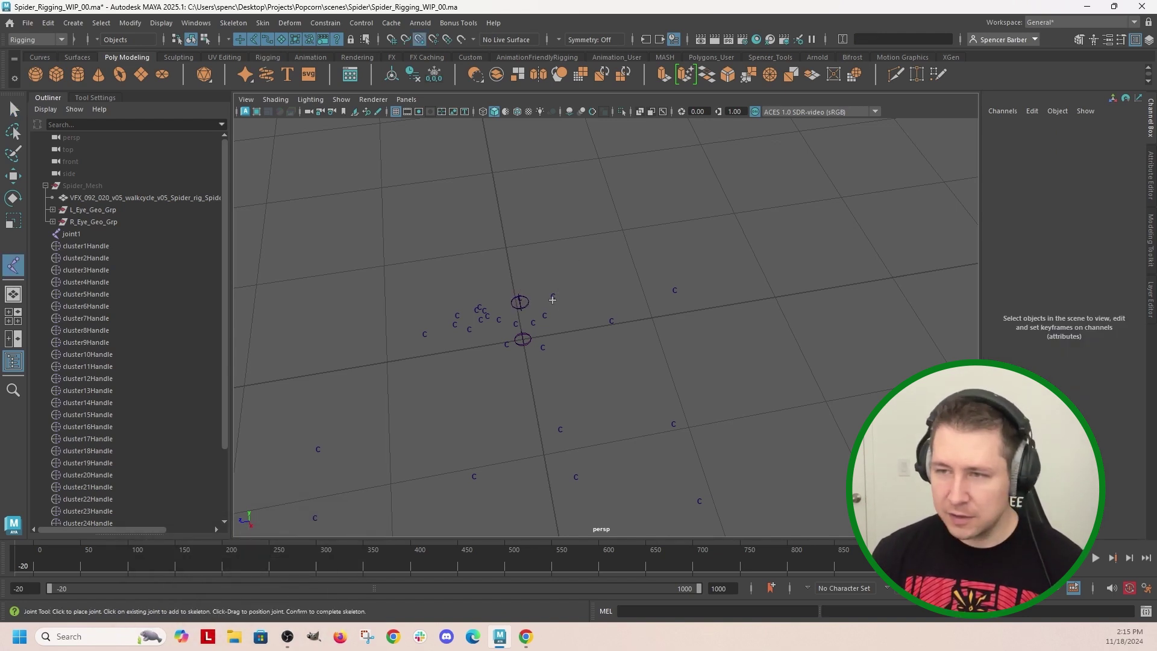
{"action": "left_click", "coordinate": [553, 300]}
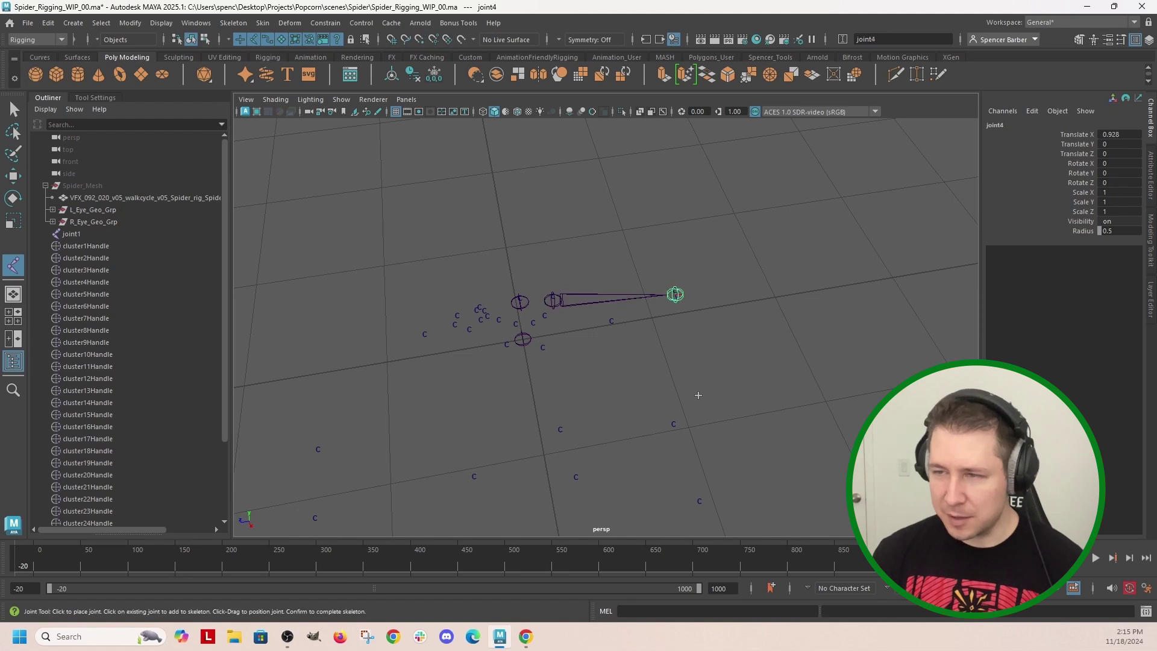
{"action": "left_click_drag", "start_coordinate": [643, 328], "coordinate": [718, 393], "text": "alt"}
{"action": "right_click_drag", "start_coordinate": [718, 393], "coordinate": [635, 374], "text": "alt"}
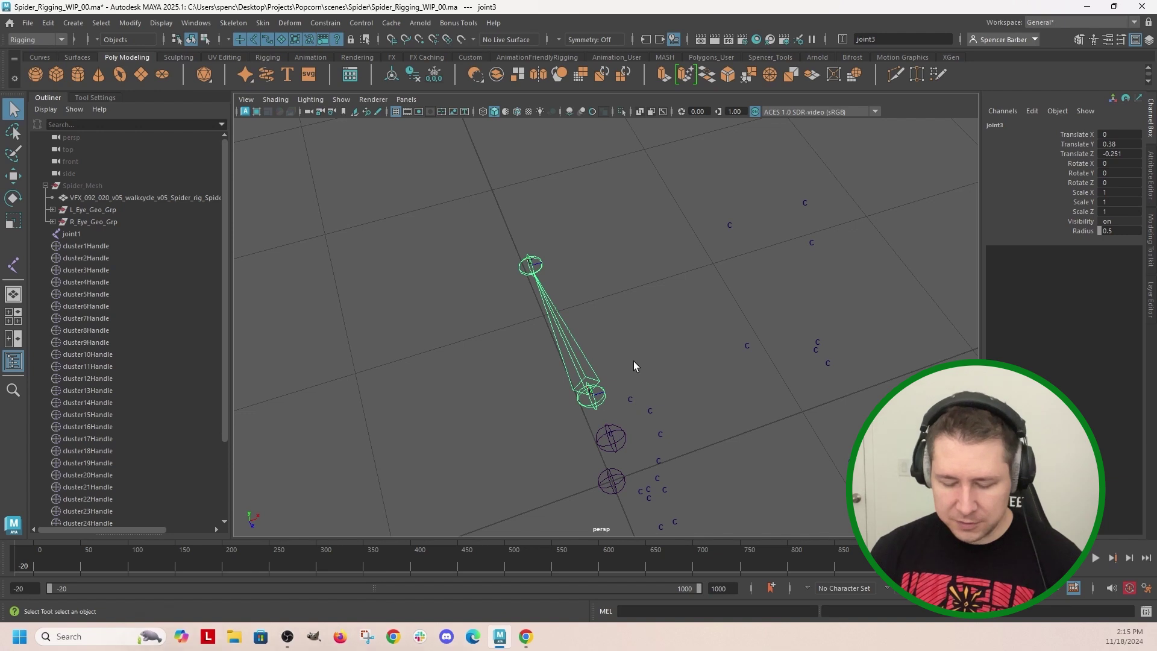
Step: Create a four-joint chain for the left rear leg, snapped to its base, upper knee, lower bend and tip clusters
{"action": "key", "text": "g"}
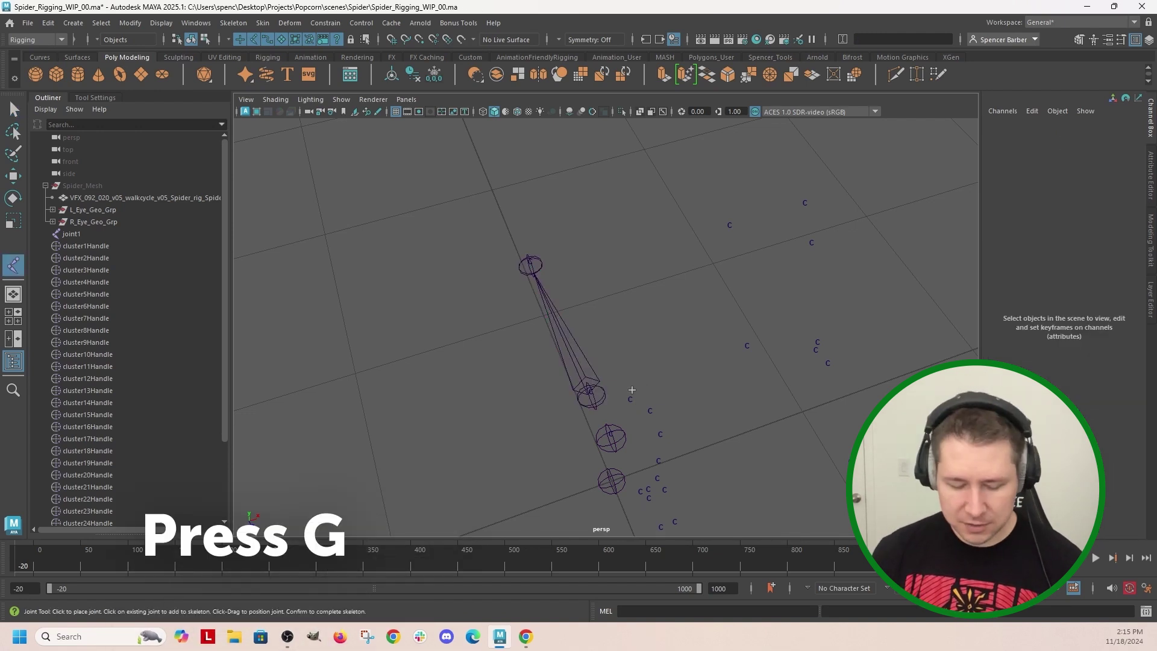
{"action": "left_click", "coordinate": [629, 399]}
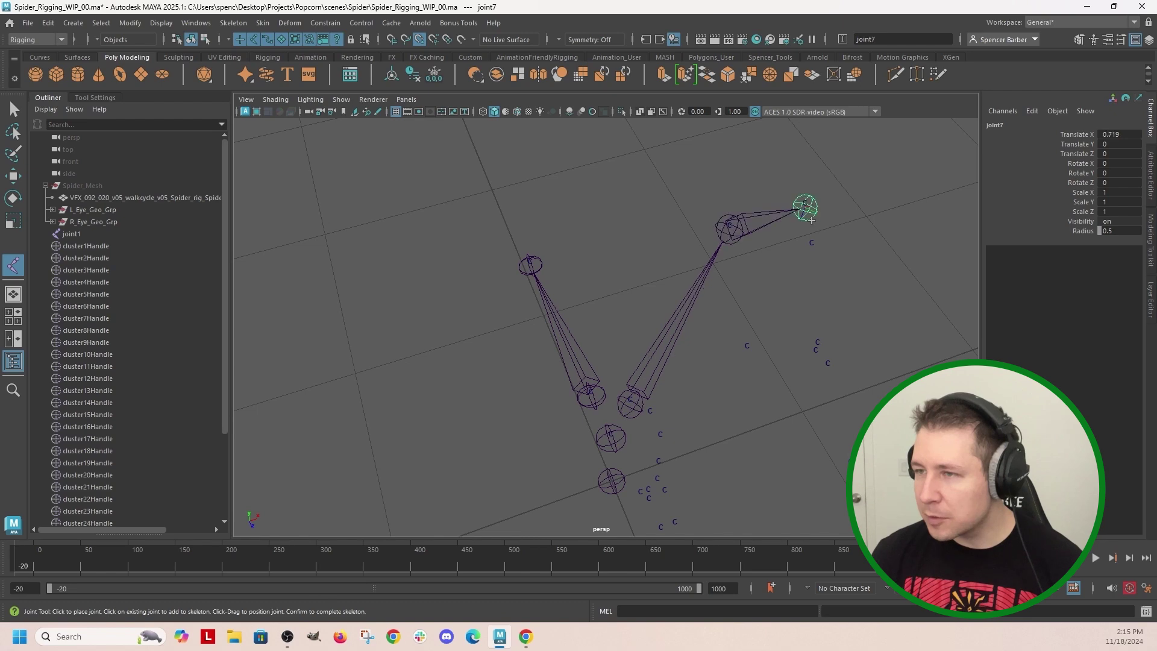
{"action": "key", "text": "Return"}
{"action": "key", "text": "q"}
{"action": "left_click_drag", "start_coordinate": [783, 328], "coordinate": [721, 434], "text": "alt"}
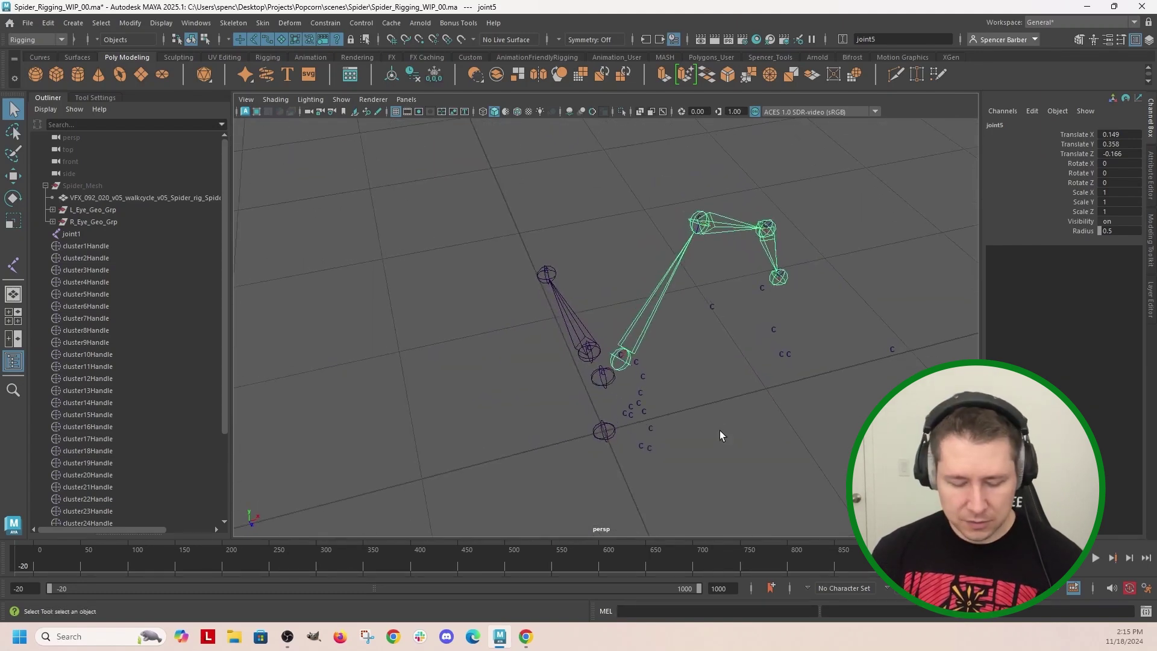
Step: Create a four-joint chain for the left leg just ahead of the rear leg, snapped to its base, knee, lower bend and tip clusters
{"action": "key", "text": "y"}
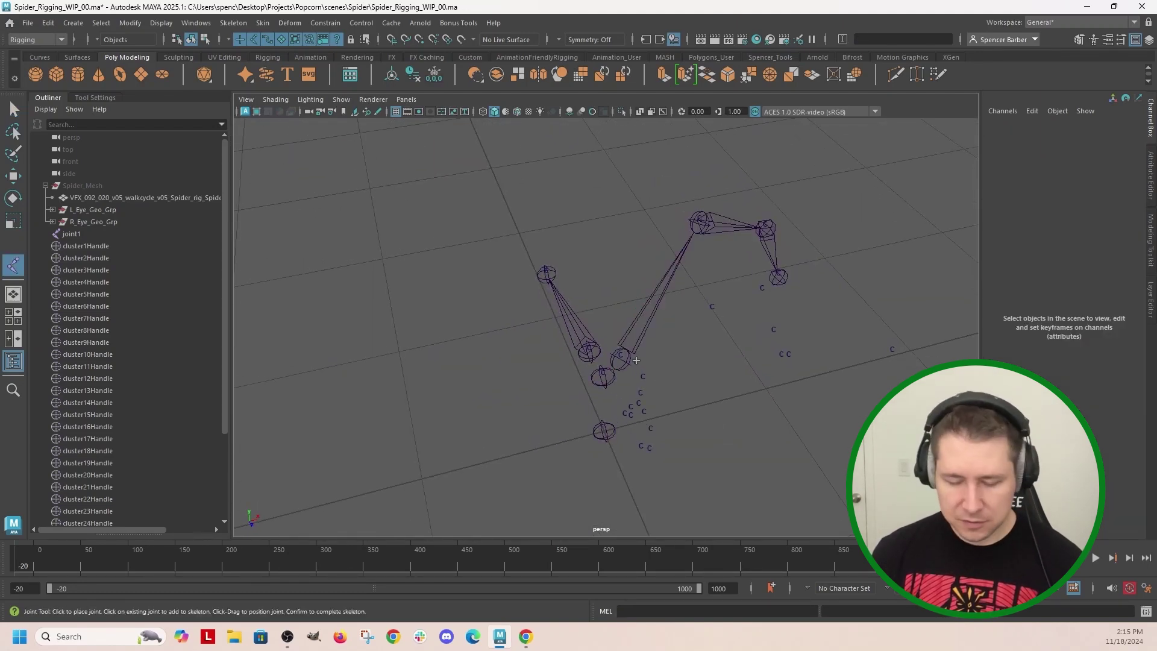
{"action": "left_click", "coordinate": [636, 363]}
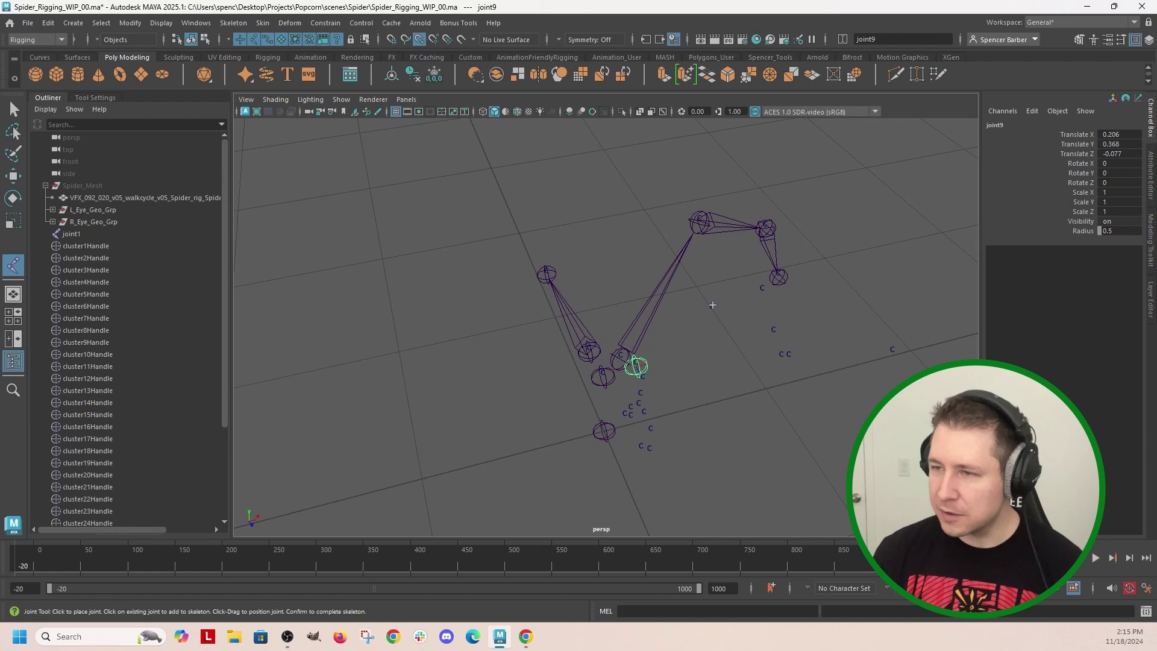
{"action": "left_click", "coordinate": [746, 290]}
{"action": "left_click_drag", "start_coordinate": [850, 362], "coordinate": [685, 411], "text": "alt"}
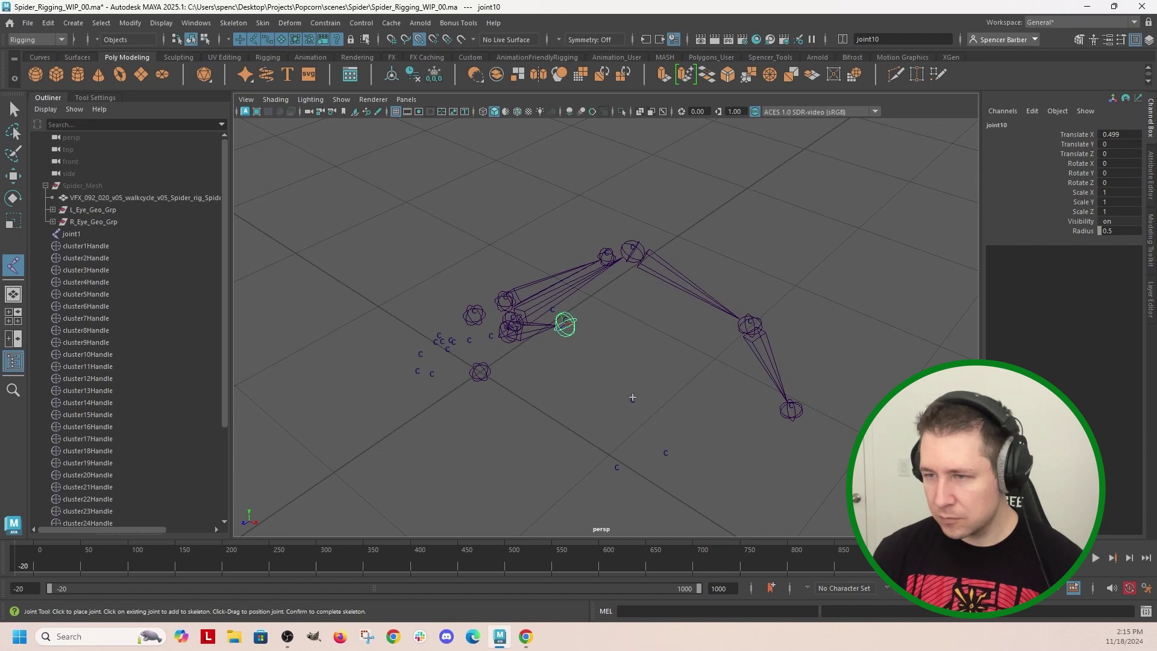
{"action": "key", "text": "Return"}
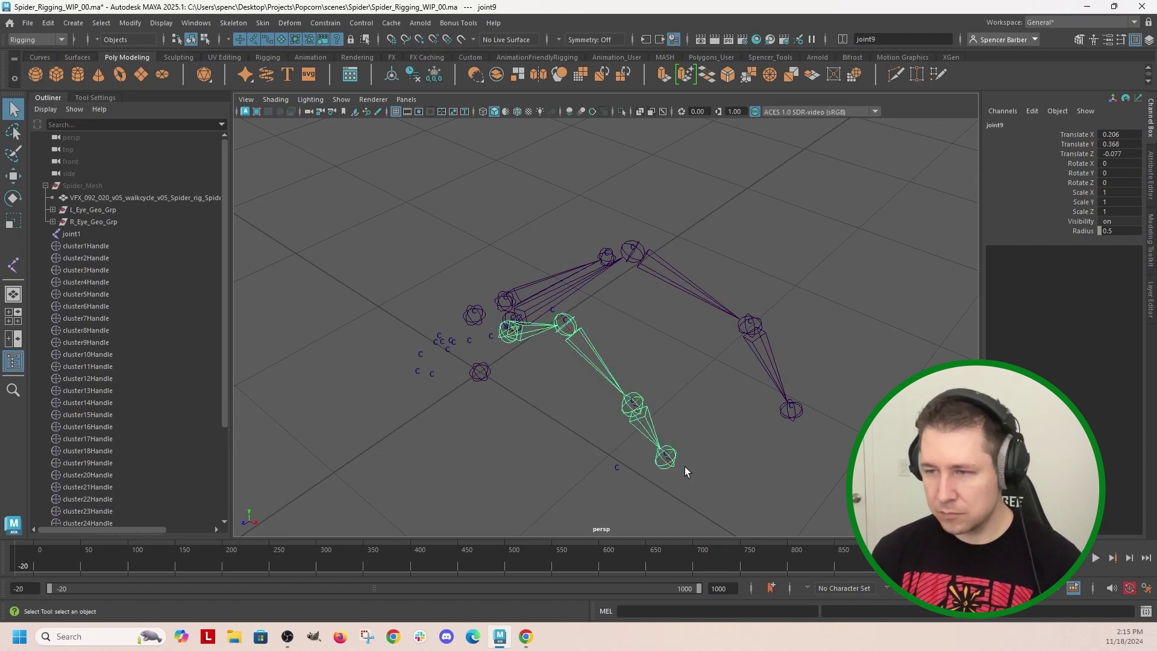
Step: Create a four-joint chain for the left leg just behind the front leg, snapped from its base cluster through to its tip cluster
{"action": "left_click_drag", "start_coordinate": [672, 411], "coordinate": [772, 413], "text": "alt"}
{"action": "key", "text": "y"}
{"action": "left_click", "coordinate": [692, 366]}
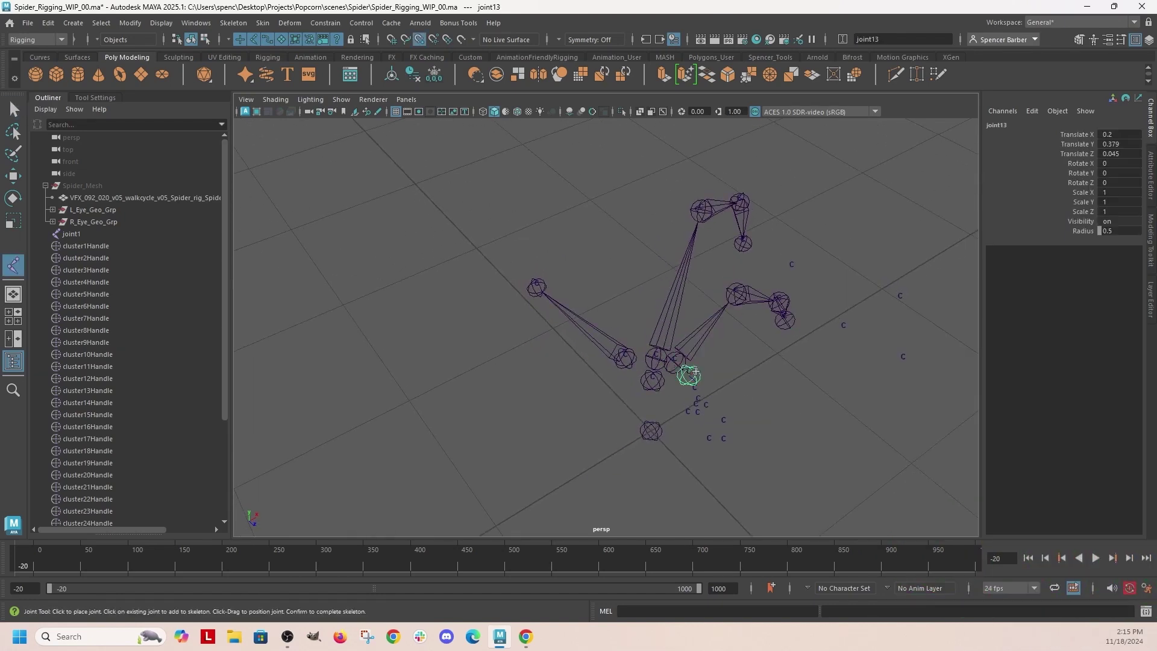
{"action": "left_click", "coordinate": [793, 265]}
{"action": "left_click_drag", "start_coordinate": [793, 265], "coordinate": [772, 318], "text": "alt"}
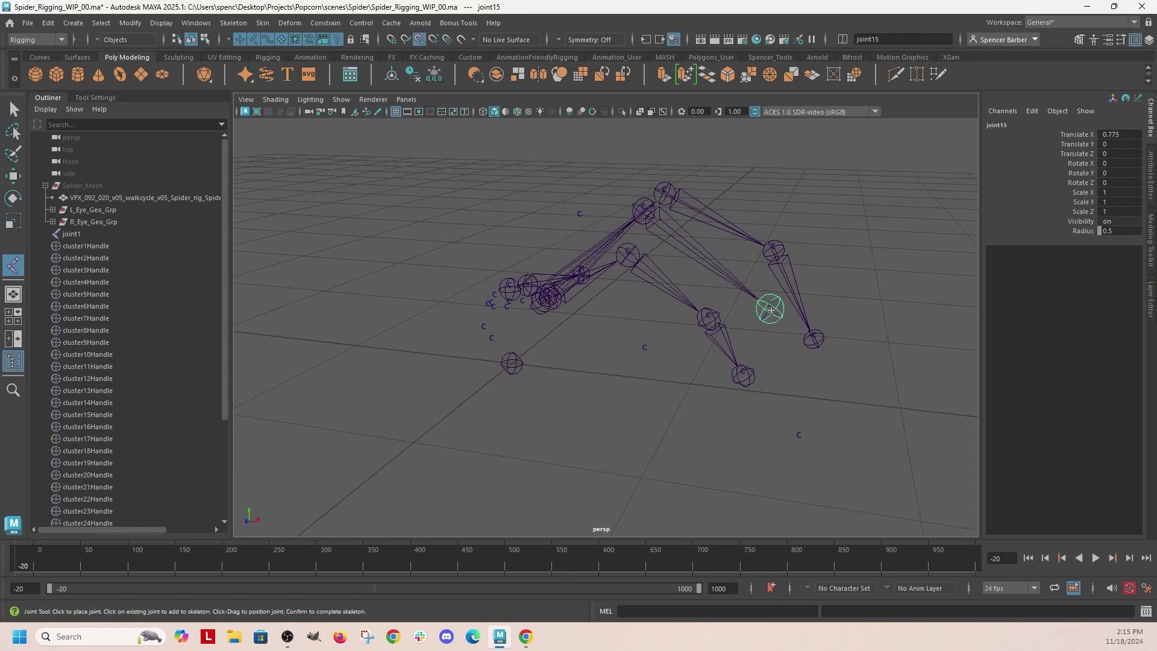
{"action": "left_click", "coordinate": [799, 439]}
{"action": "key", "text": "Return"}
Step: Create a four-joint chain for the left front leg, snapped to its base, upper knee, lower bend and tip clusters
{"action": "left_click_drag", "start_coordinate": [627, 368], "coordinate": [757, 426], "text": "alt"}
{"action": "right_click_drag", "start_coordinate": [757, 426], "coordinate": [775, 515], "text": "alt"}
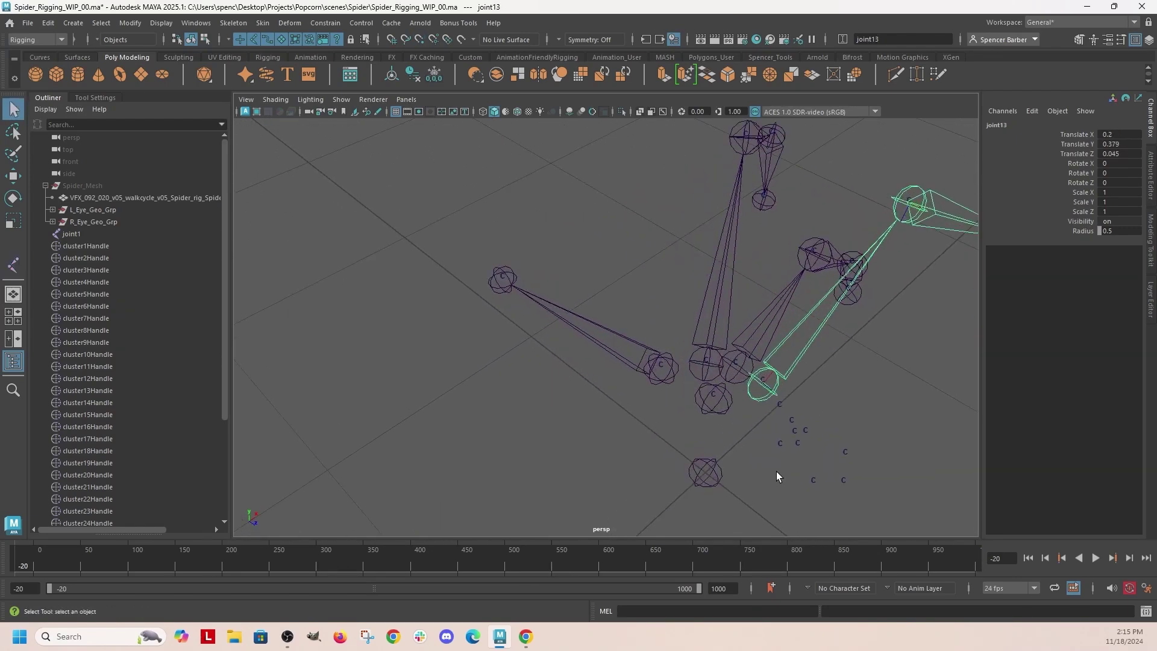
{"action": "key", "text": "y"}
{"action": "key", "text": "v"}
{"action": "left_click", "coordinate": [779, 404]}
{"action": "middle_click_drag", "start_coordinate": [891, 400], "coordinate": [559, 350], "text": "alt"}
{"action": "left_click_drag", "start_coordinate": [529, 247], "coordinate": [553, 220], "text": "alt"}
{"action": "key", "text": "v"}
{"action": "left_click", "coordinate": [548, 208]}
{"action": "left_click", "coordinate": [816, 284]}
{"action": "left_click", "coordinate": [845, 416]}
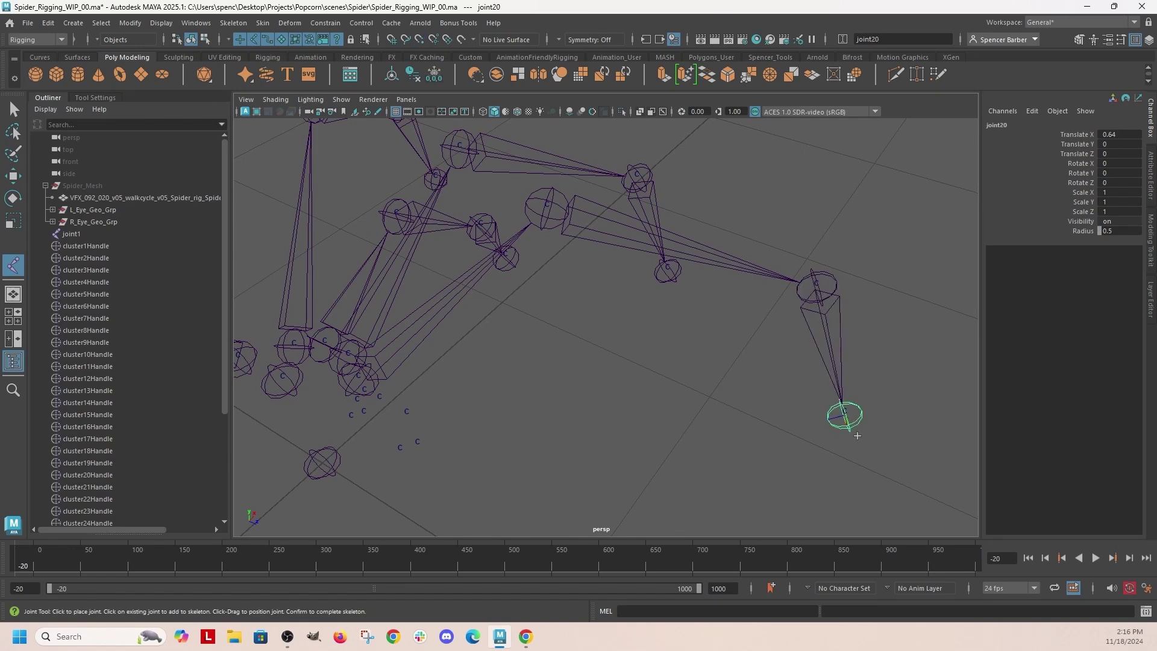
{"action": "key", "text": "q"}
Step: Set the global joint display size to 0.1 and clear the selection
{"action": "left_click_drag", "start_coordinate": [857, 435], "coordinate": [480, 354], "text": "alt"}
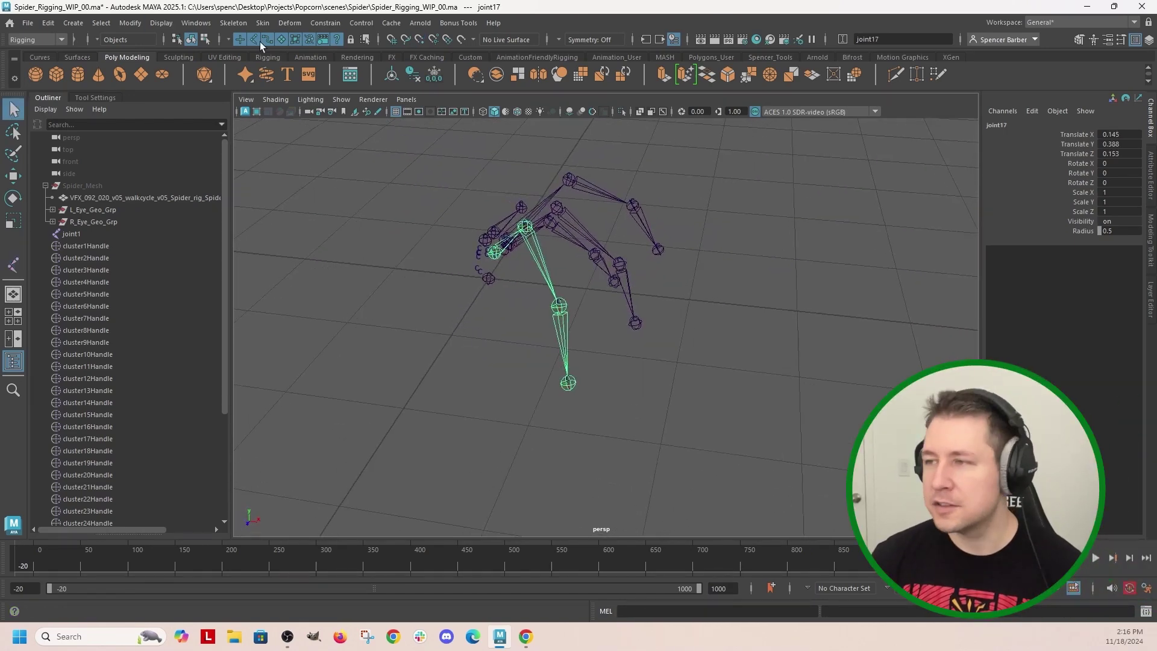
{"action": "left_click", "coordinate": [161, 23]}
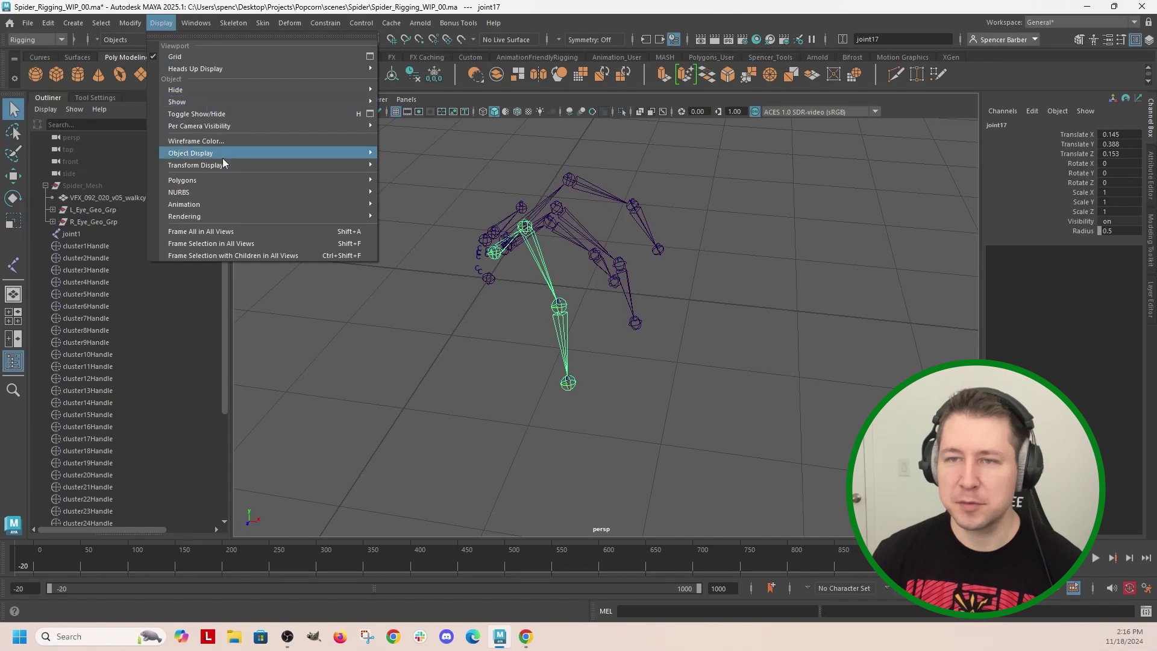
{"action": "mouse_move", "coordinate": [367, 209]}
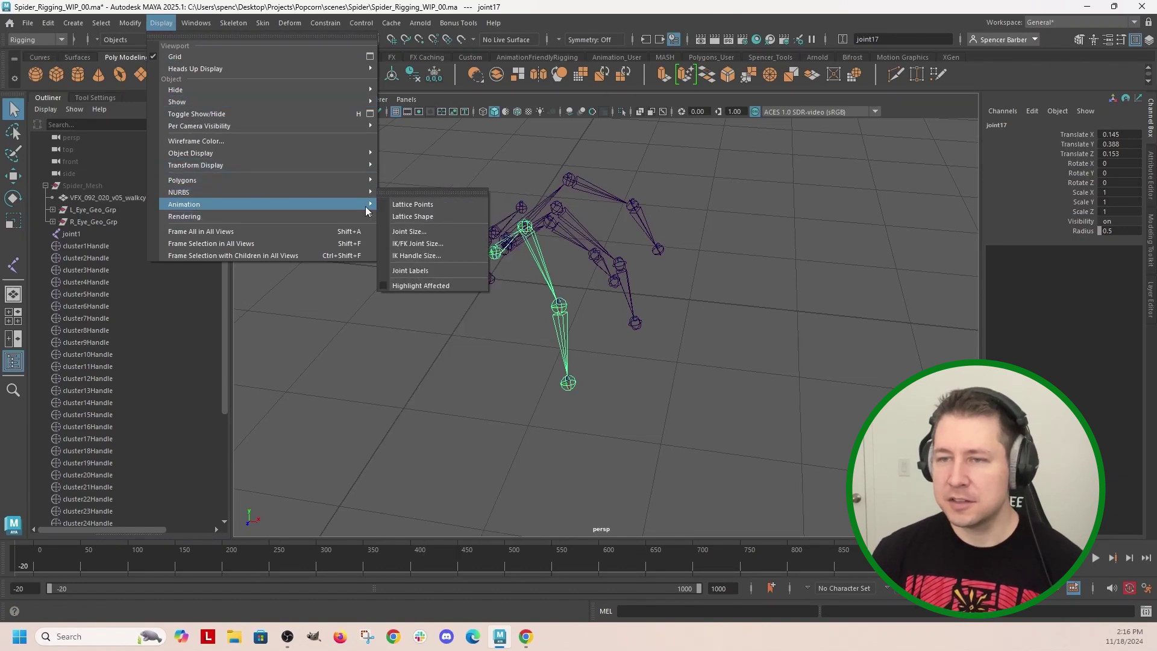
{"action": "left_click", "coordinate": [413, 270]}
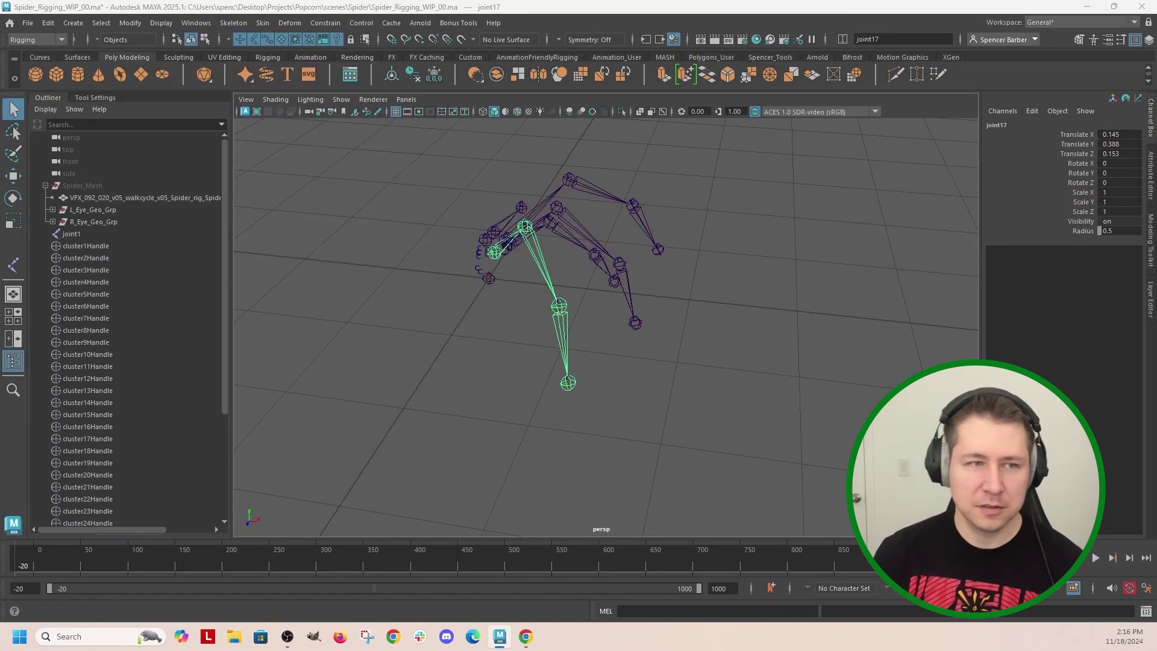
{"action": "left_click_drag", "start_coordinate": [0, 288], "coordinate": [731, 341]}
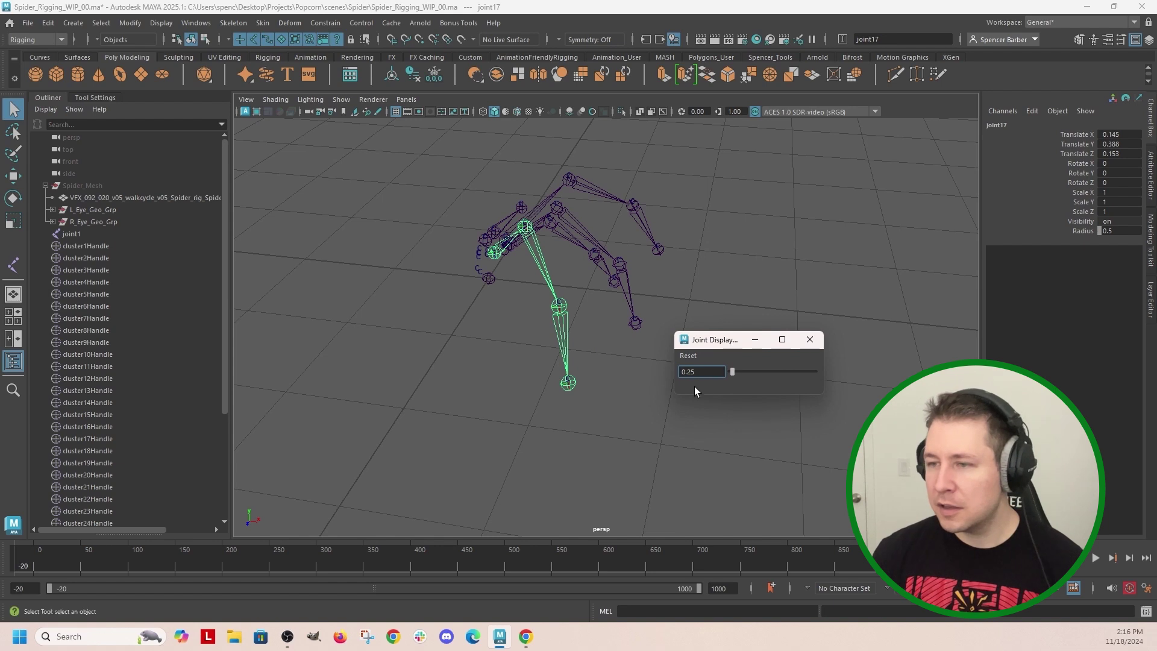
{"action": "type", "text": "0.1"}
{"action": "key", "text": "Return"}
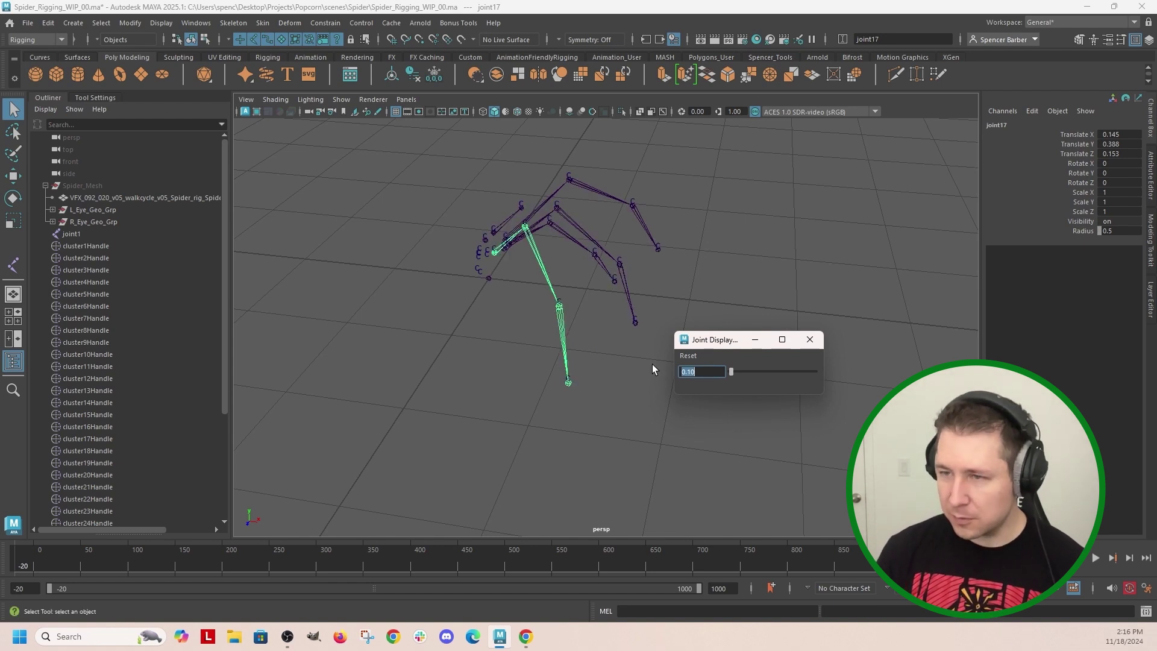
{"action": "left_click", "coordinate": [811, 340]}
{"action": "left_click", "coordinate": [434, 370]}
Step: Create a five-joint chain for the left pedipalp beside the head, snapped to its clusters from base to tip
{"action": "left_click_drag", "start_coordinate": [434, 370], "coordinate": [426, 340], "text": "alt"}
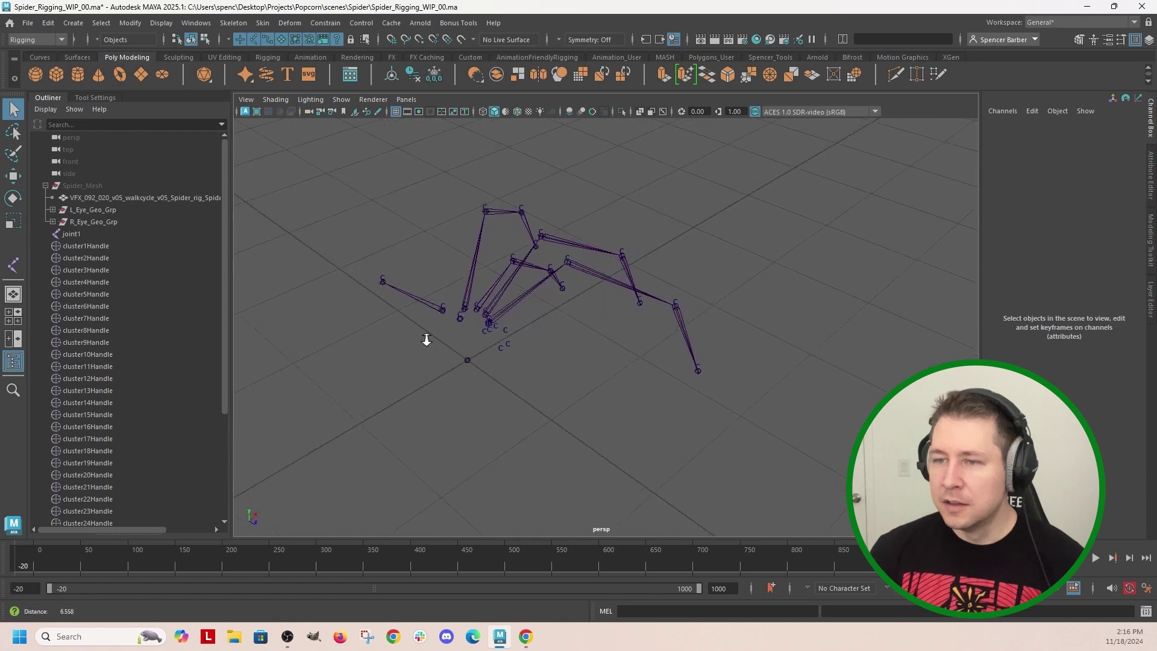
{"action": "right_click_drag", "start_coordinate": [427, 340], "coordinate": [543, 420], "text": "alt"}
{"action": "middle_click_drag", "start_coordinate": [543, 420], "coordinate": [799, 452], "text": "alt"}
{"action": "left_click_drag", "start_coordinate": [783, 483], "coordinate": [675, 416], "text": "alt"}
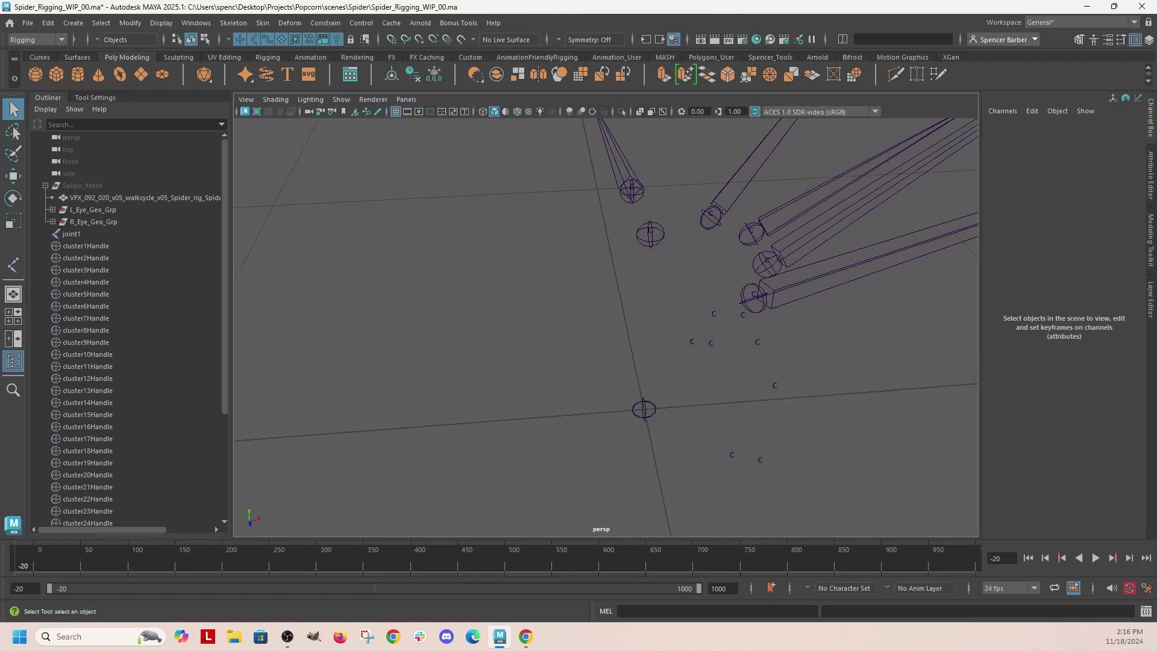
{"action": "left_click", "coordinate": [233, 23]}
{"action": "left_click", "coordinate": [248, 55]}
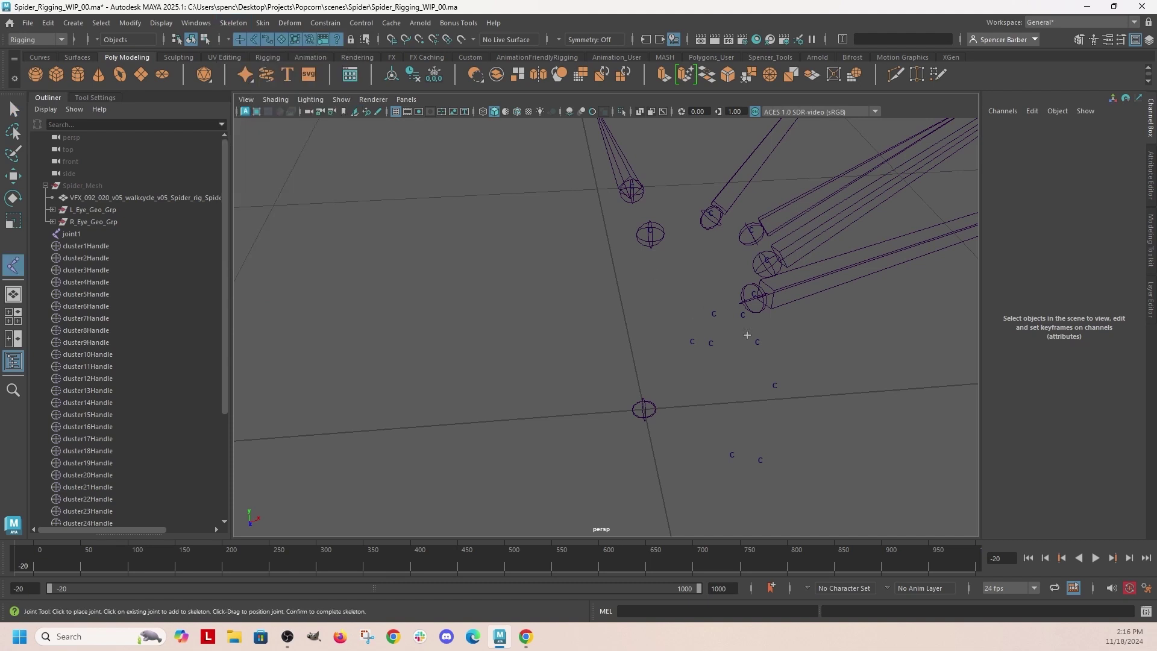
{"action": "left_click", "coordinate": [742, 317]}
{"action": "left_click", "coordinate": [758, 346]}
{"action": "left_click", "coordinate": [774, 386]}
{"action": "left_click", "coordinate": [760, 461]}
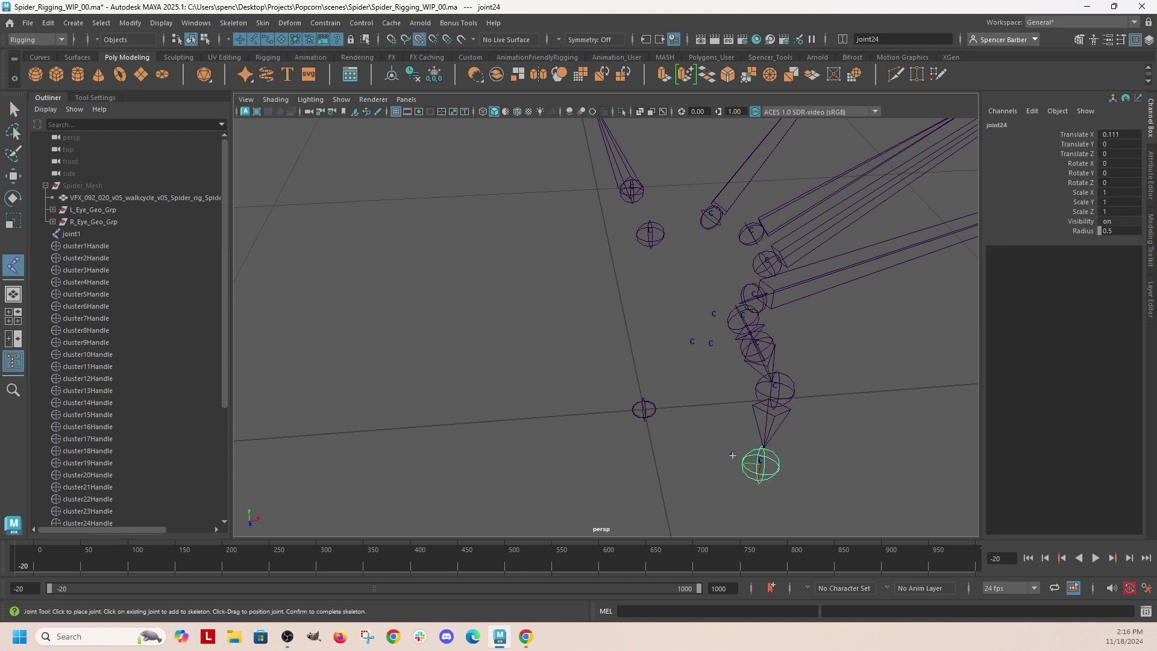
{"action": "left_click", "coordinate": [732, 455]}
{"action": "key", "text": "Return"}
Step: Create a three-joint chain for the left fang, snapped to the three remaining clusters inside the pedipalp chain
{"action": "left_click_drag", "start_coordinate": [726, 473], "coordinate": [867, 458], "text": "alt"}
{"action": "middle_click_drag", "start_coordinate": [868, 458], "coordinate": [640, 337], "text": "alt"}
{"action": "scroll", "coordinate": [627, 330], "scroll_direction": "up", "scroll_amount": 3}
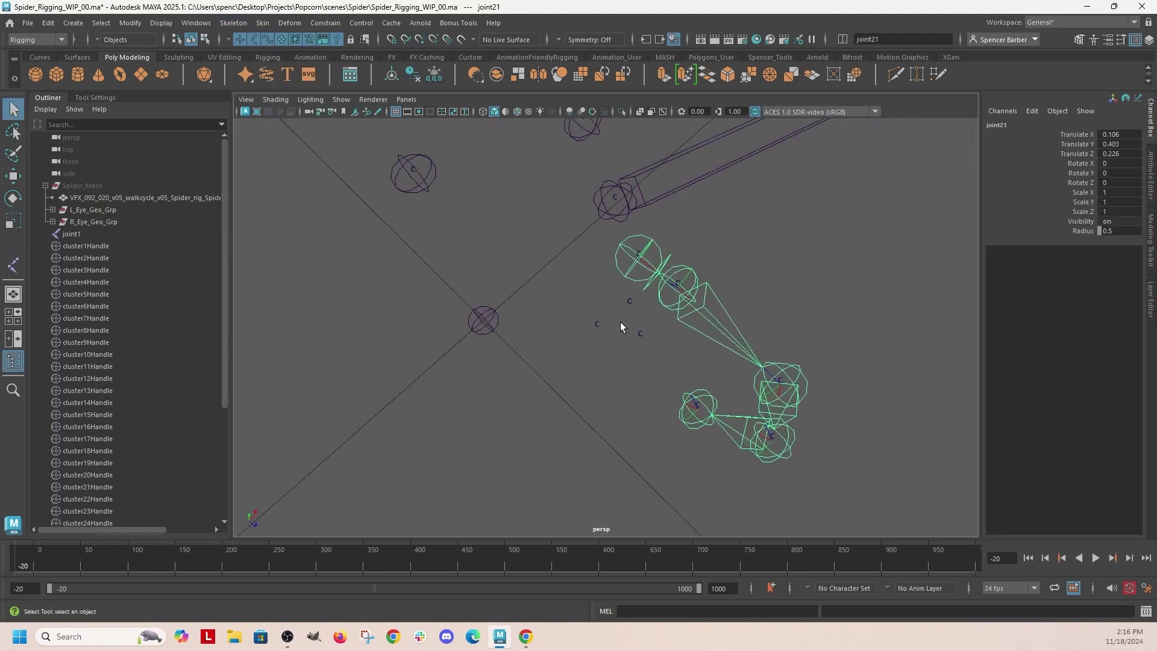
{"action": "key", "text": "g"}
{"action": "key", "text": "v"}
{"action": "left_click", "coordinate": [629, 304]}
{"action": "key", "text": "Return"}
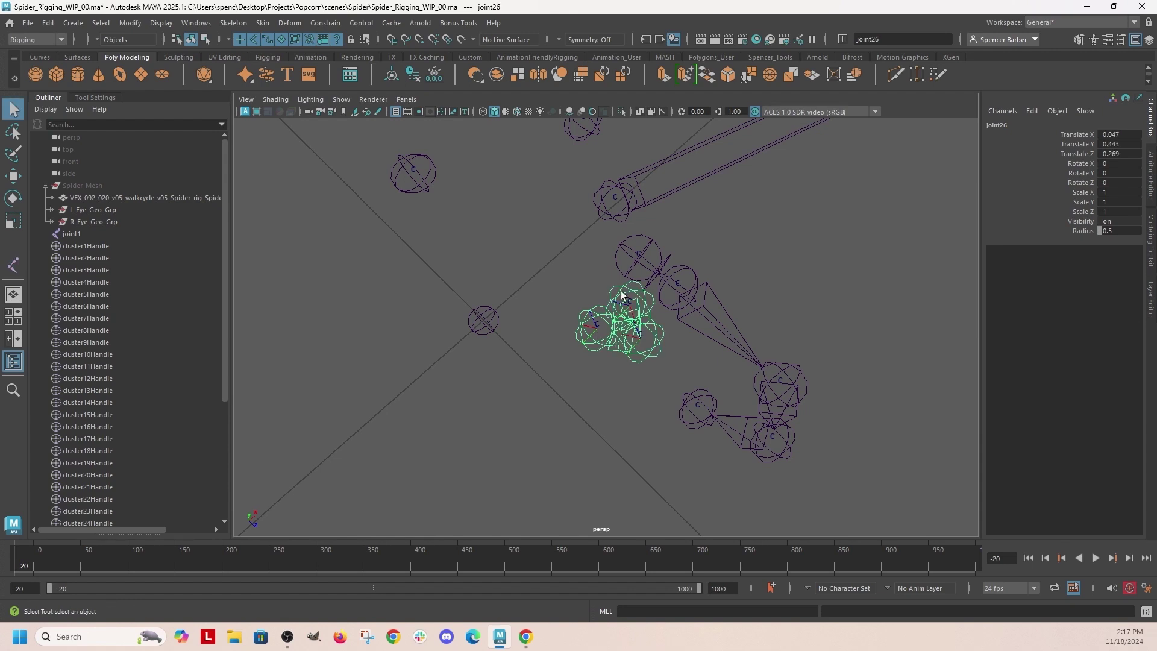
Step: Select all joints of the pedipalp and fang chains (joint21 to joint28) and set their radius to 0.25
{"action": "left_click", "coordinate": [627, 247]}
{"action": "scroll", "coordinate": [111, 291], "scroll_direction": "down", "scroll_amount": 5}
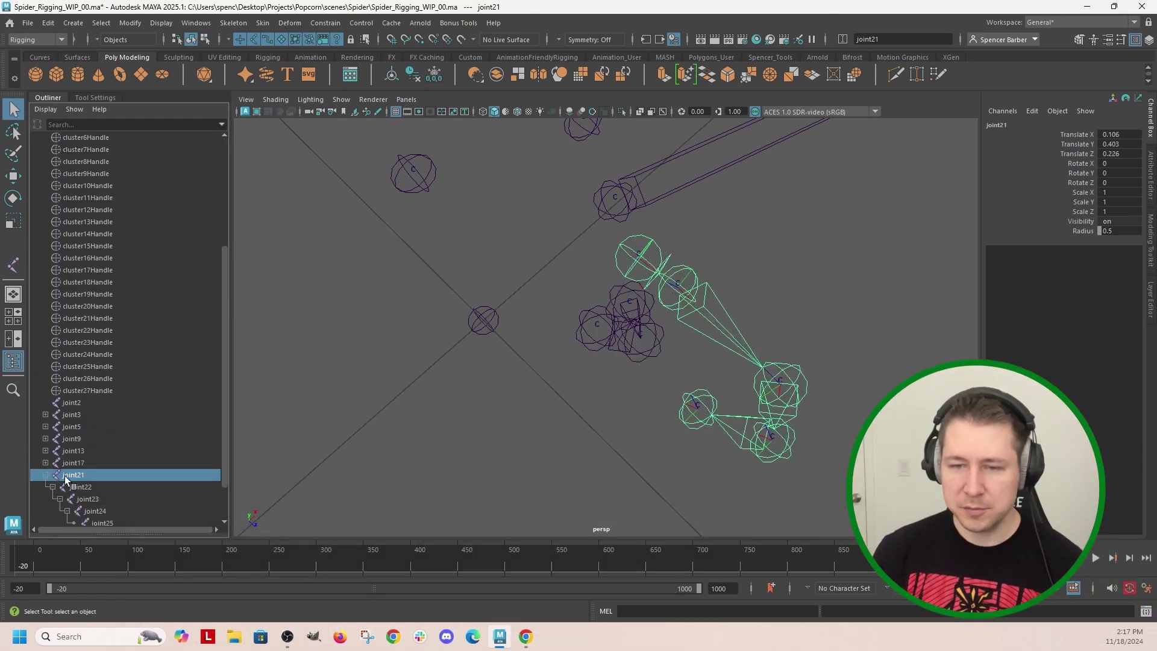
{"action": "left_click", "coordinate": [45, 475], "text": "shift"}
{"action": "left_click", "coordinate": [45, 487], "text": "shift"}
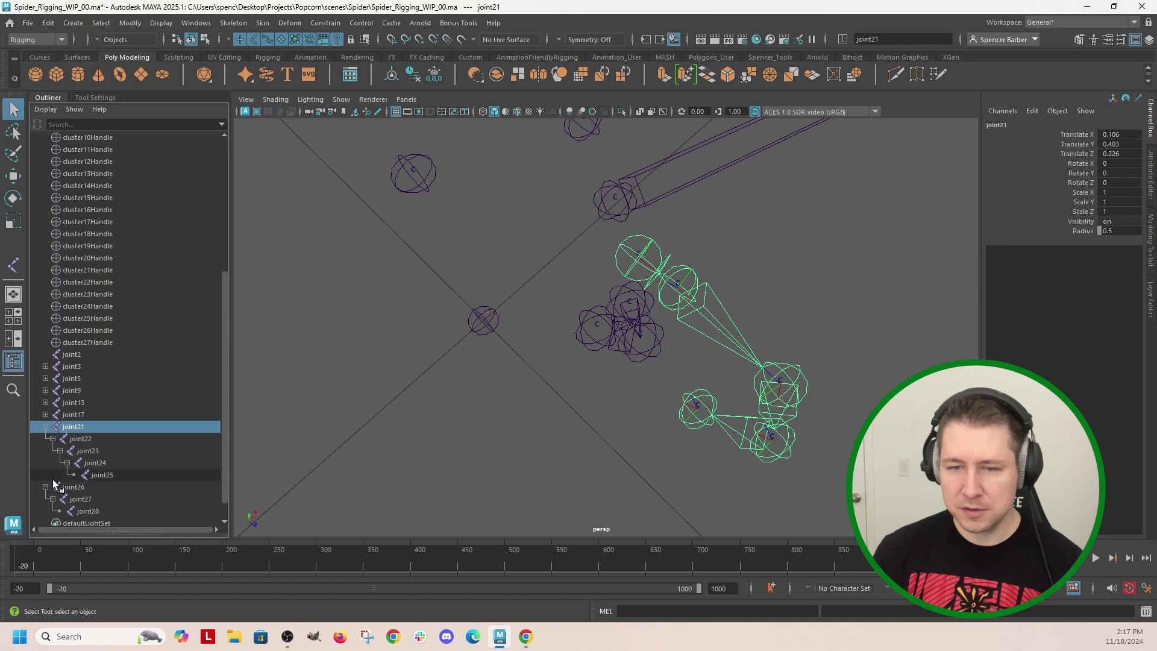
{"action": "left_click_drag", "start_coordinate": [69, 430], "coordinate": [111, 512]}
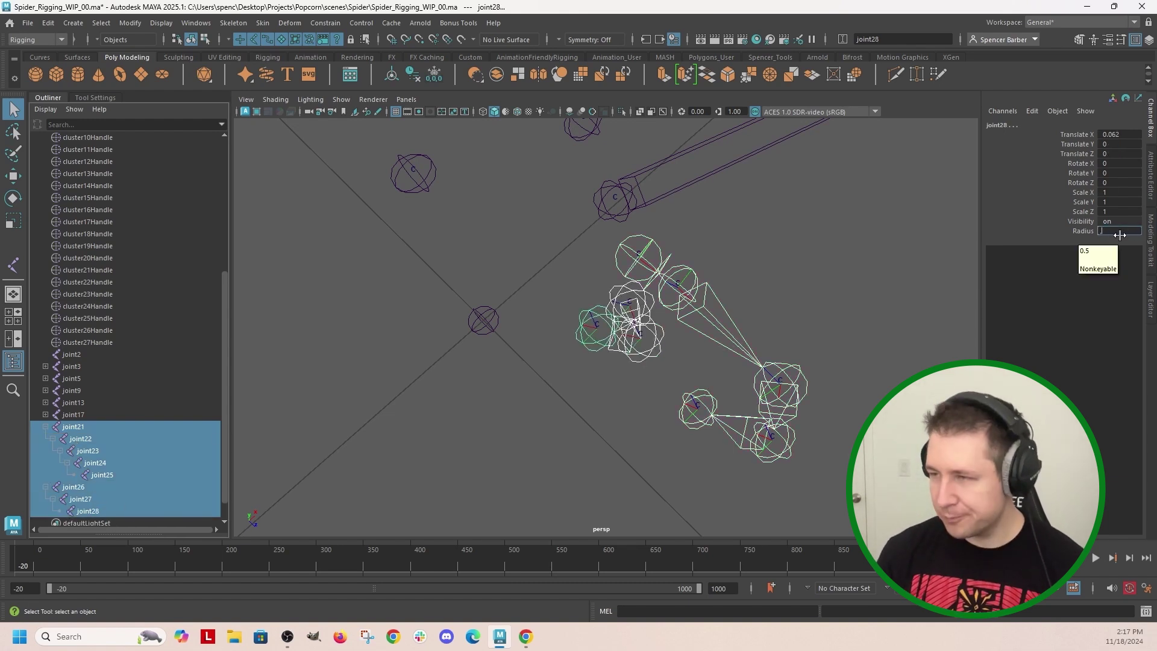
{"action": "key", "text": "Return"}
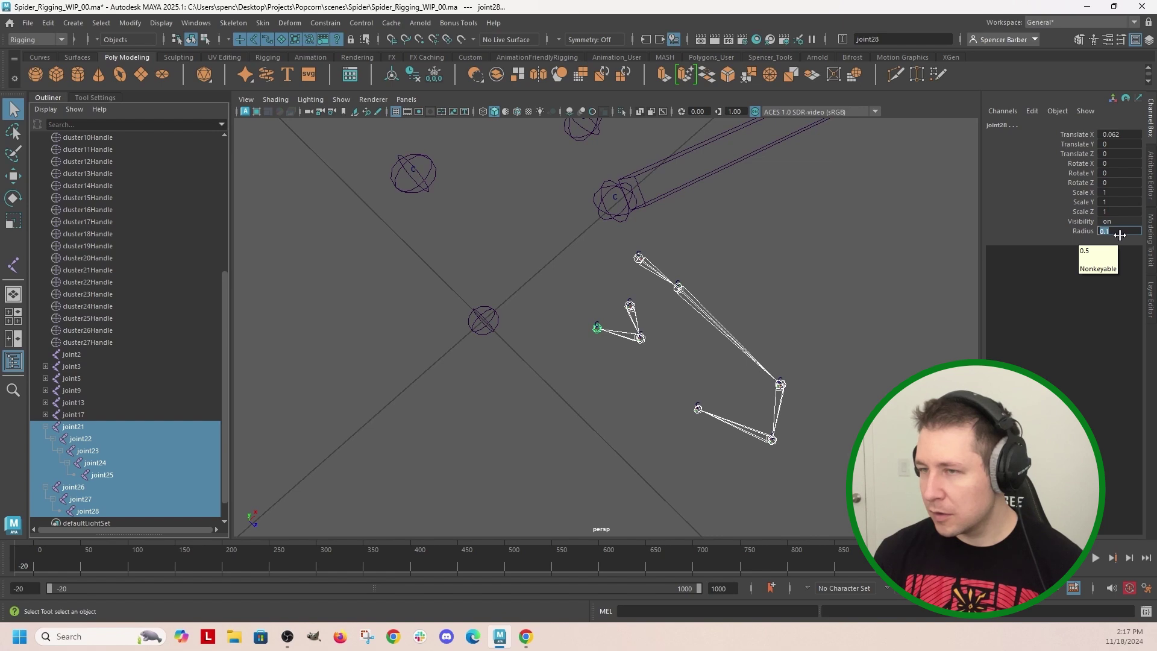
{"action": "type", "text": ".25"}
{"action": "key", "text": "Return"}
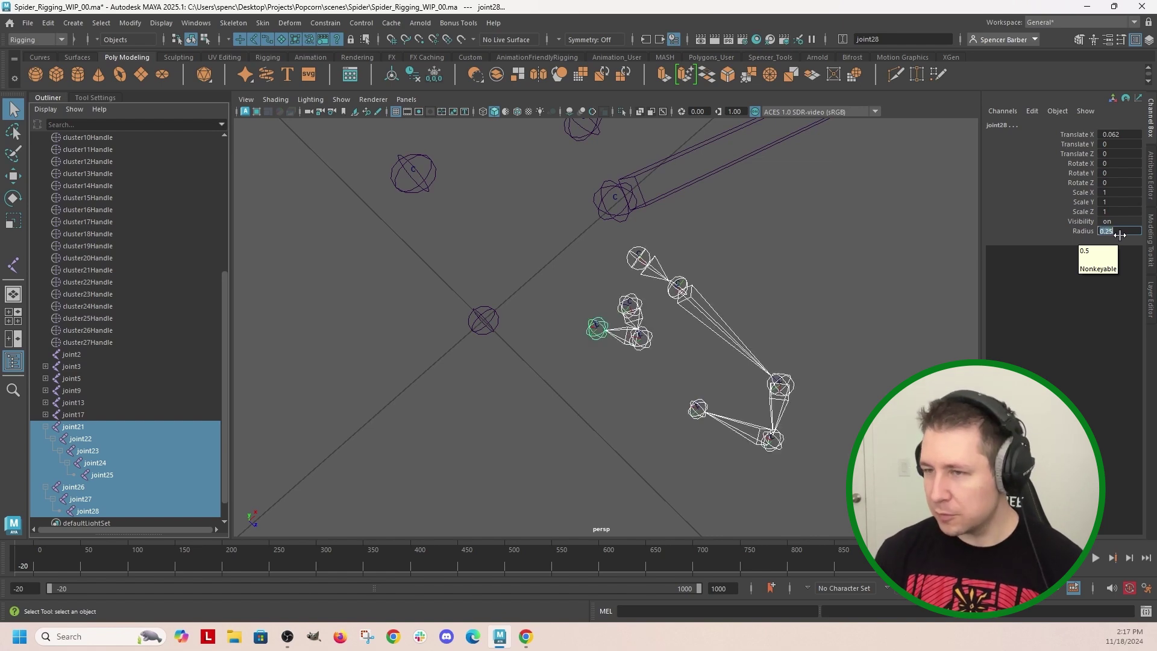
Step: Unhide the Spider_Mesh group so that the spider model shows together with the joint chains
{"action": "left_click", "coordinate": [839, 319]}
{"action": "left_click_drag", "start_coordinate": [824, 426], "coordinate": [770, 430], "text": "alt"}
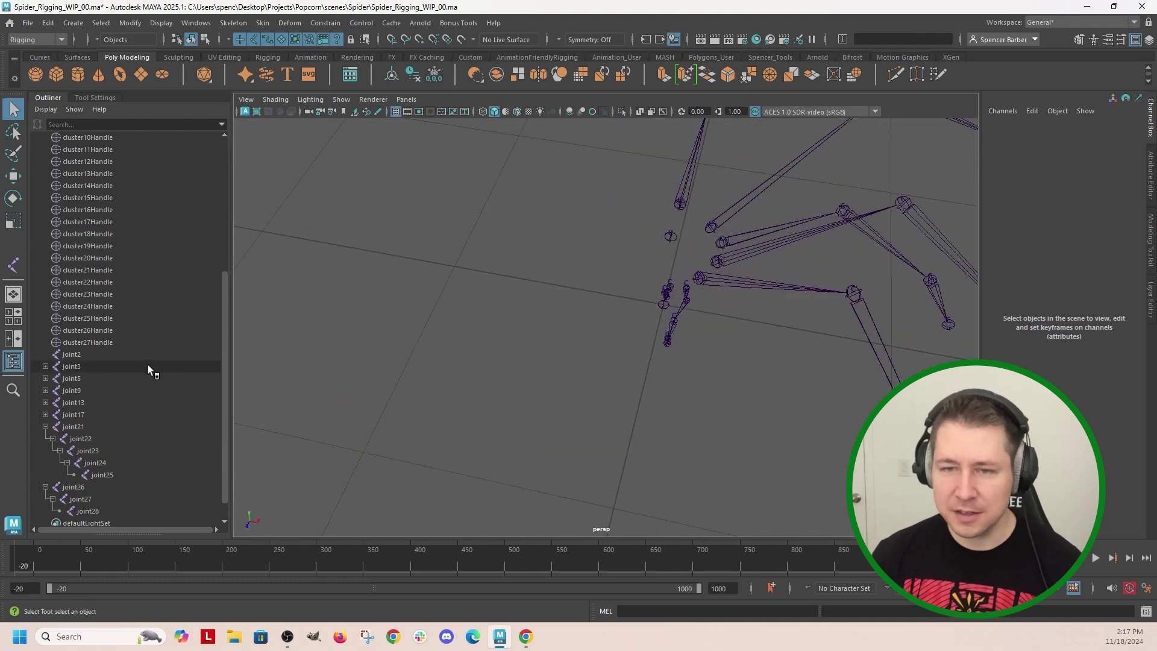
{"action": "scroll", "coordinate": [144, 362], "scroll_direction": "up", "scroll_amount": 6}
{"action": "left_click", "coordinate": [104, 186]}
{"action": "key", "text": "shift+h"}
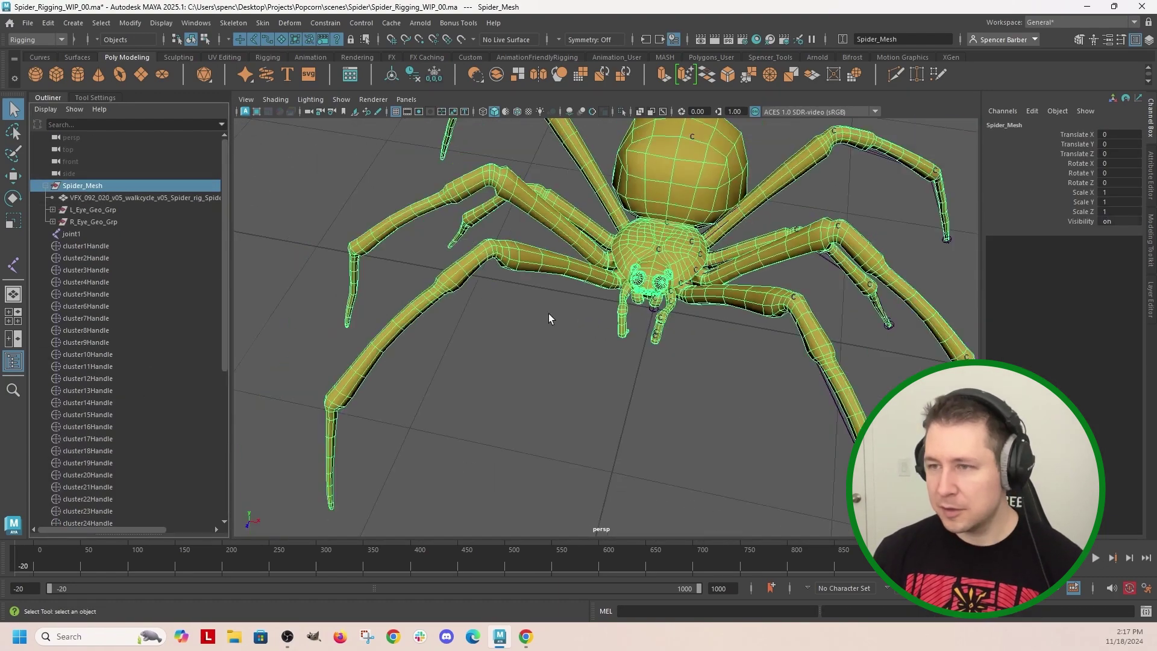
Step: Turn on X-Ray Joints in the viewport and check how the joint chains sit inside the spider's body and legs
{"action": "left_click_drag", "start_coordinate": [548, 319], "coordinate": [618, 331], "text": "alt"}
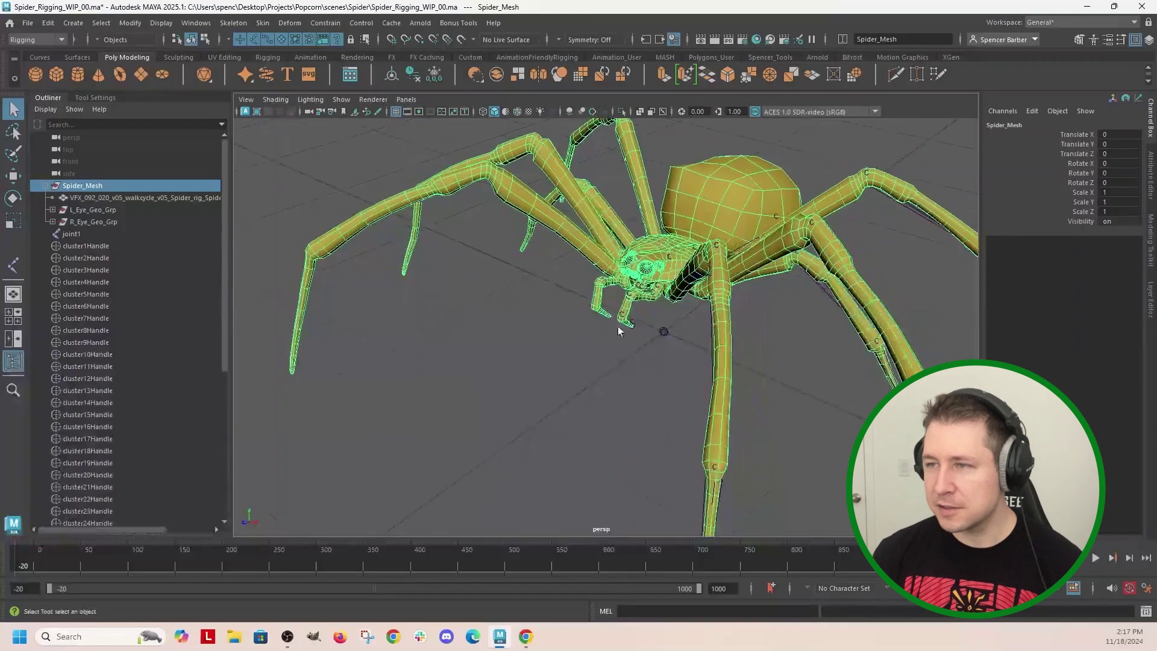
{"action": "left_click", "coordinate": [276, 100]}
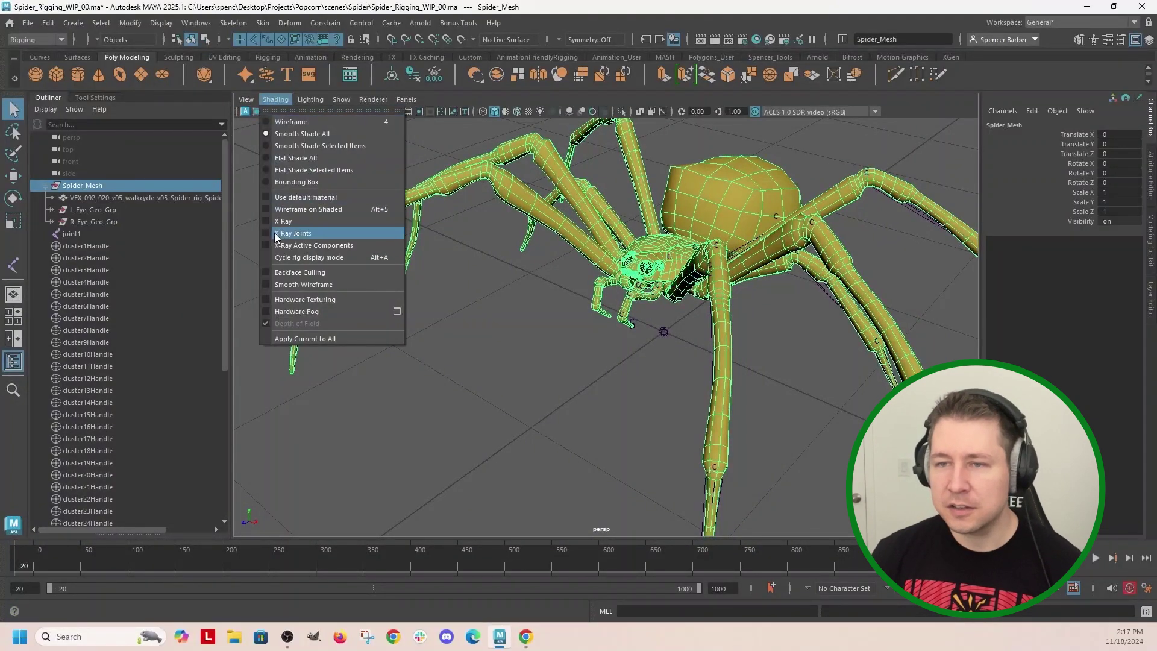
{"action": "left_click", "coordinate": [293, 233]}
{"action": "left_click_drag", "start_coordinate": [565, 389], "coordinate": [741, 464], "text": "alt"}
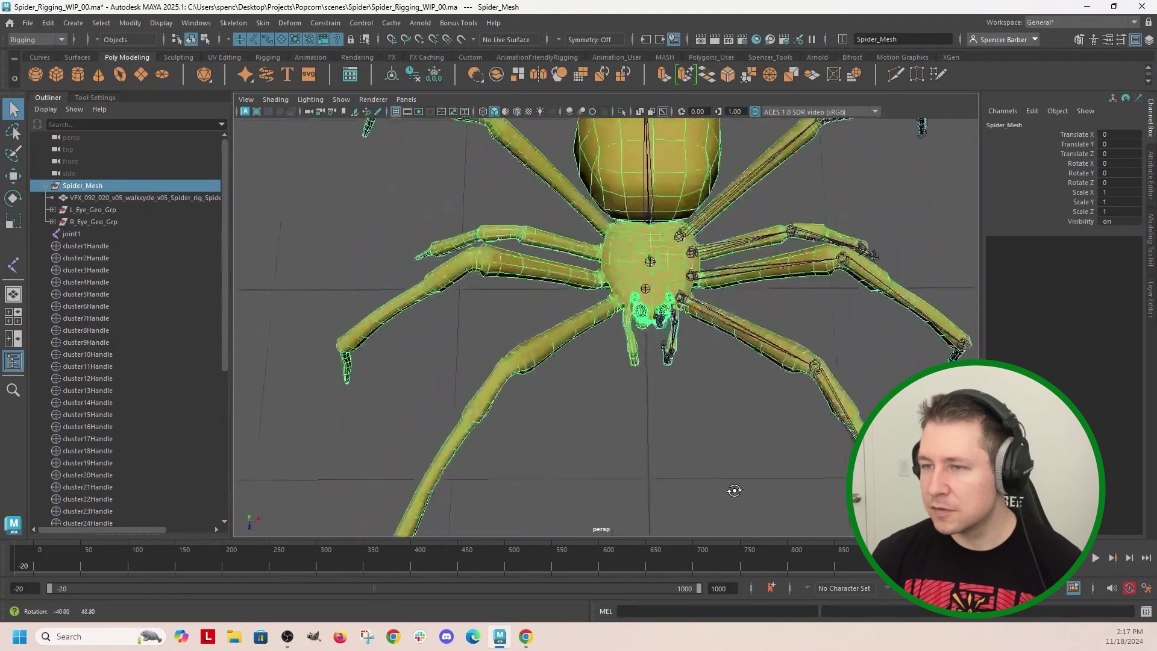
{"action": "left_click_drag", "start_coordinate": [735, 490], "coordinate": [634, 307], "text": "alt"}
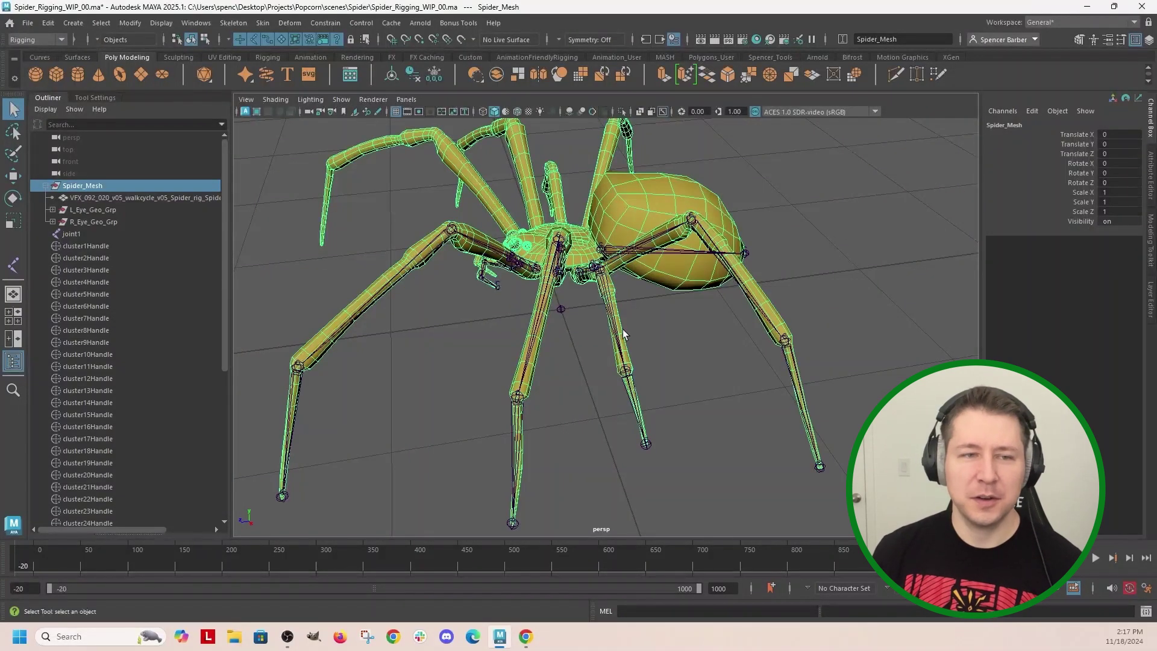